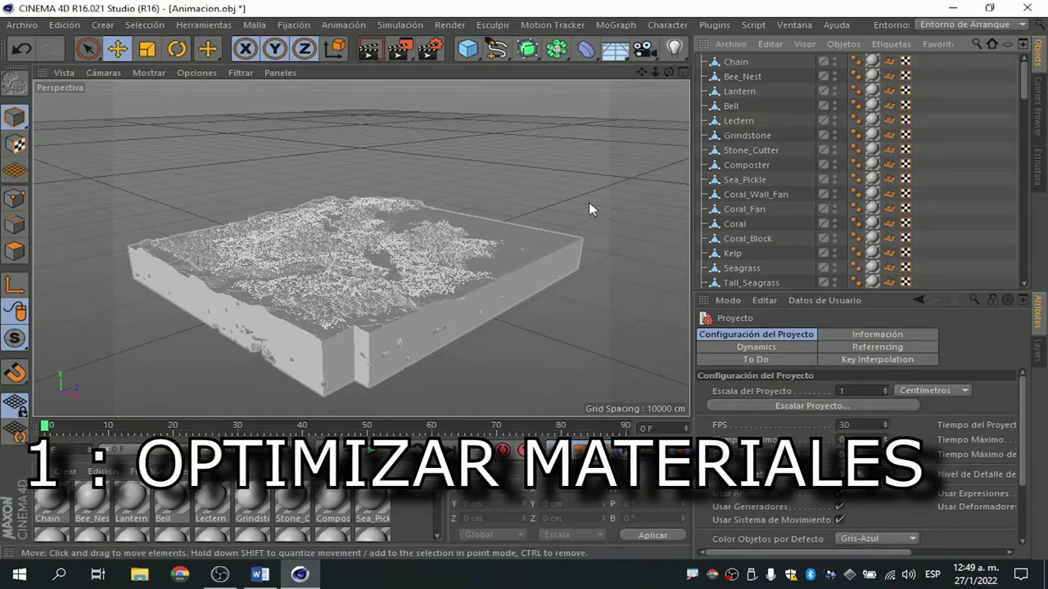
# Select the Chain material, then all 91 imported materials with Ctrl+A.
pyautogui.click(54, 499)
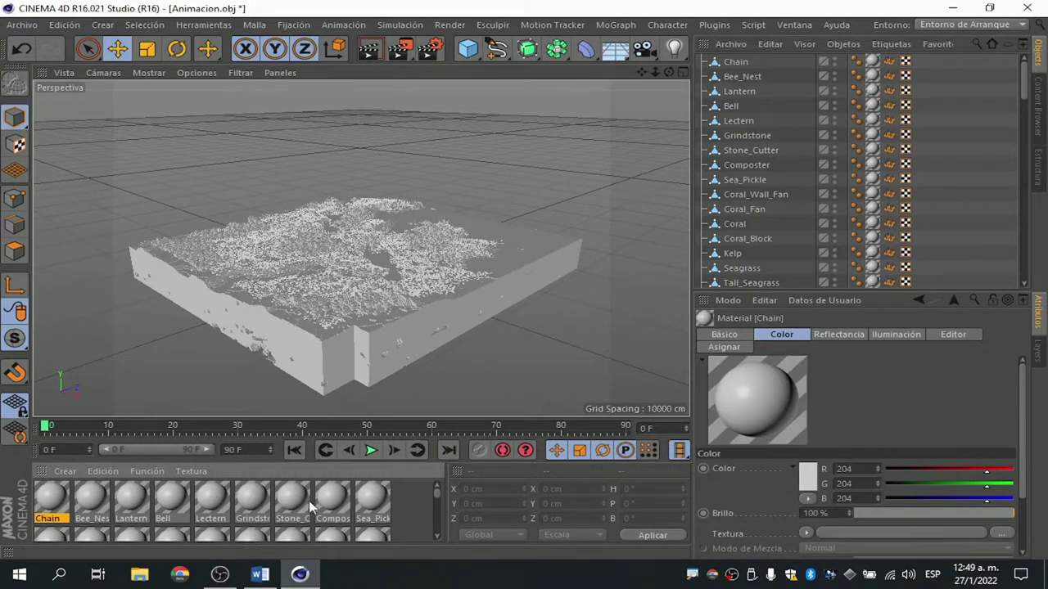
pyautogui.scroll(-5, 311, 507)
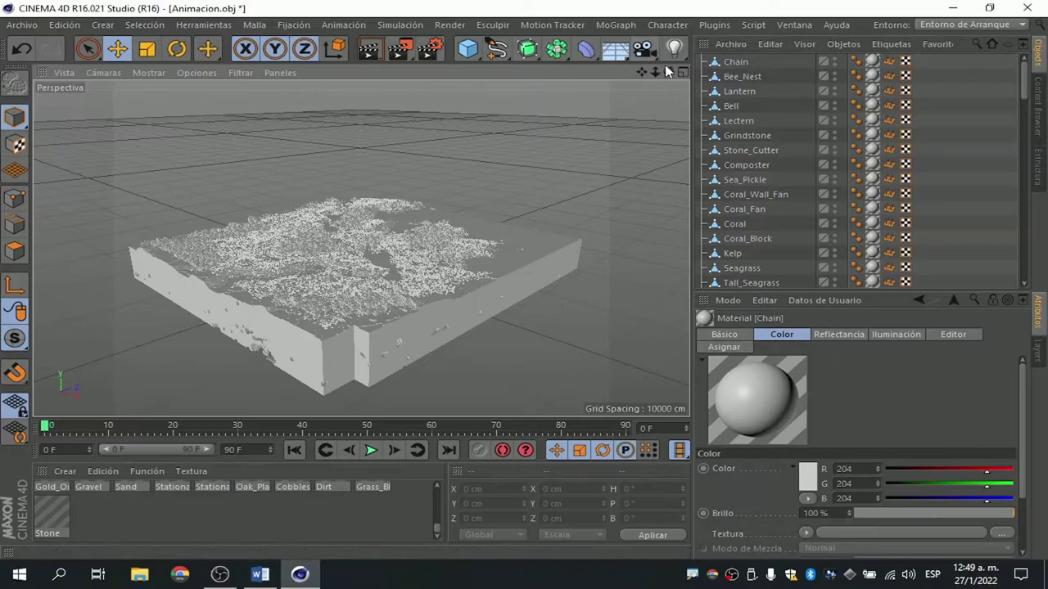
pyautogui.moveTo(668, 72)
pyautogui.mouseDown()
pyautogui.moveTo(360, 248)
pyautogui.moveTo(209, 196)
pyautogui.mouseUp()
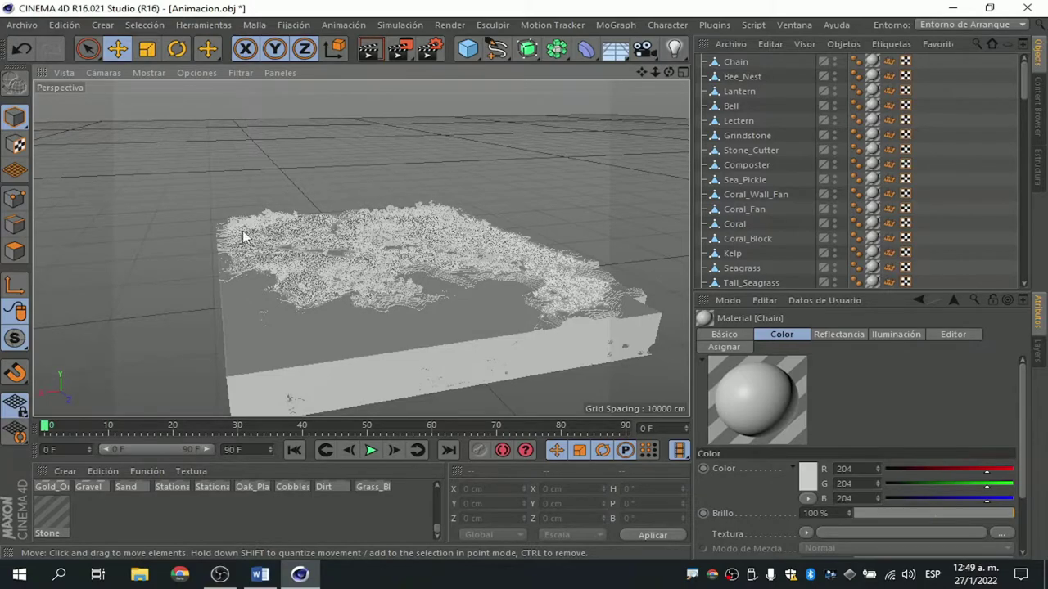
pyautogui.scroll(5, 371, 510)
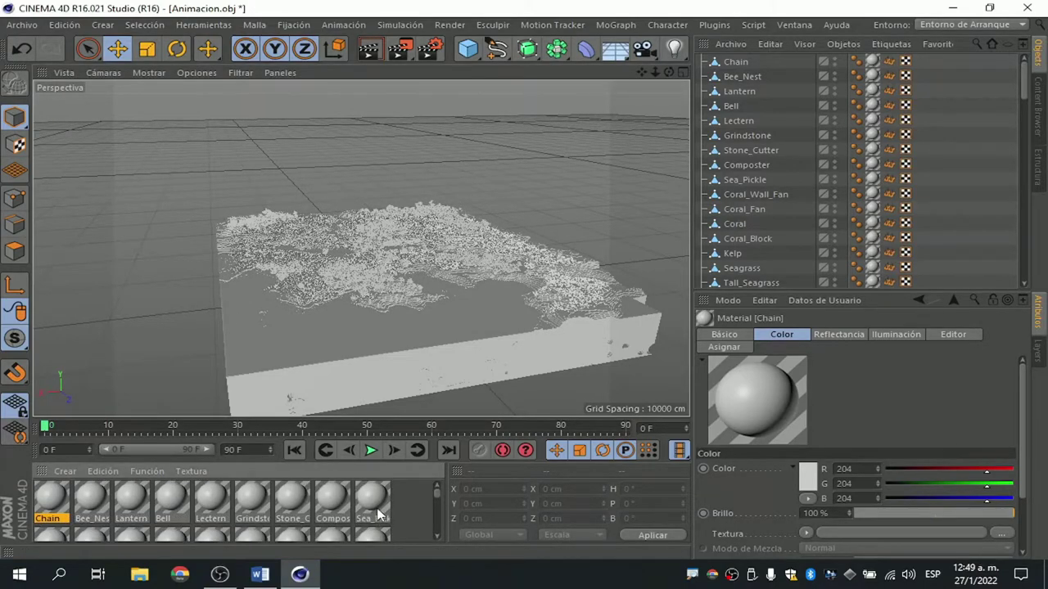
pyautogui.scroll(-5, 54, 512)
pyautogui.hotkey('ctrl', 'a')
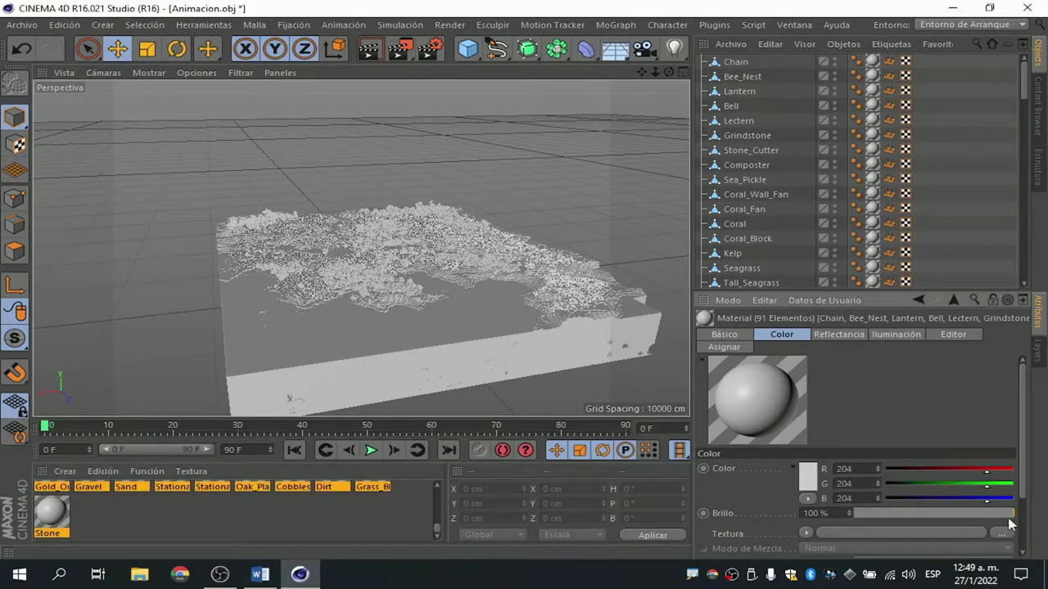
# Load Animacion-RGB as the materials' colour texture and set its sampling mode.
pyautogui.click(1002, 533)
pyautogui.click(547, 285)
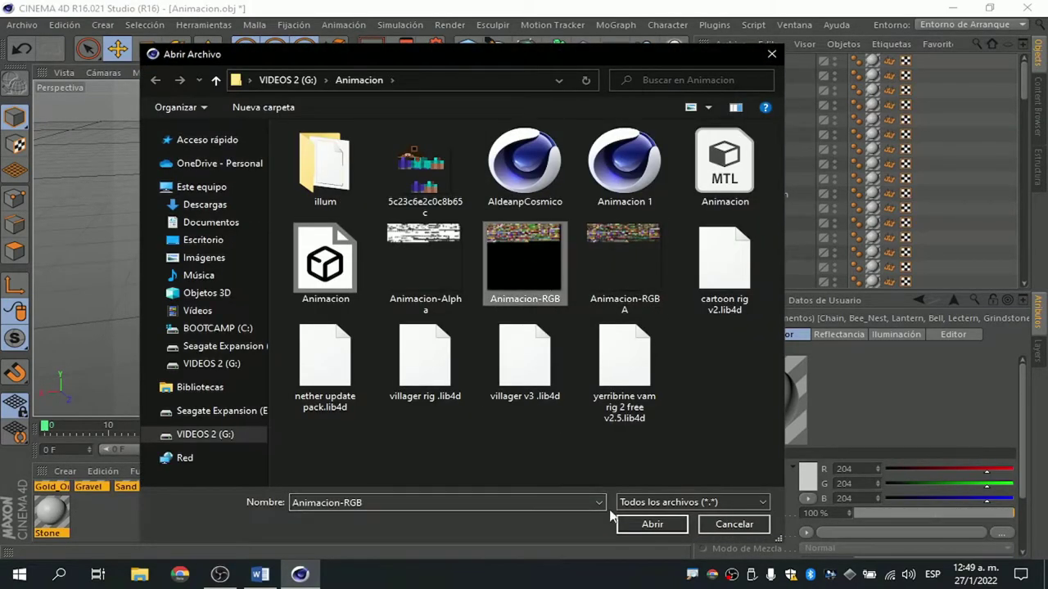
pyautogui.press('Return')
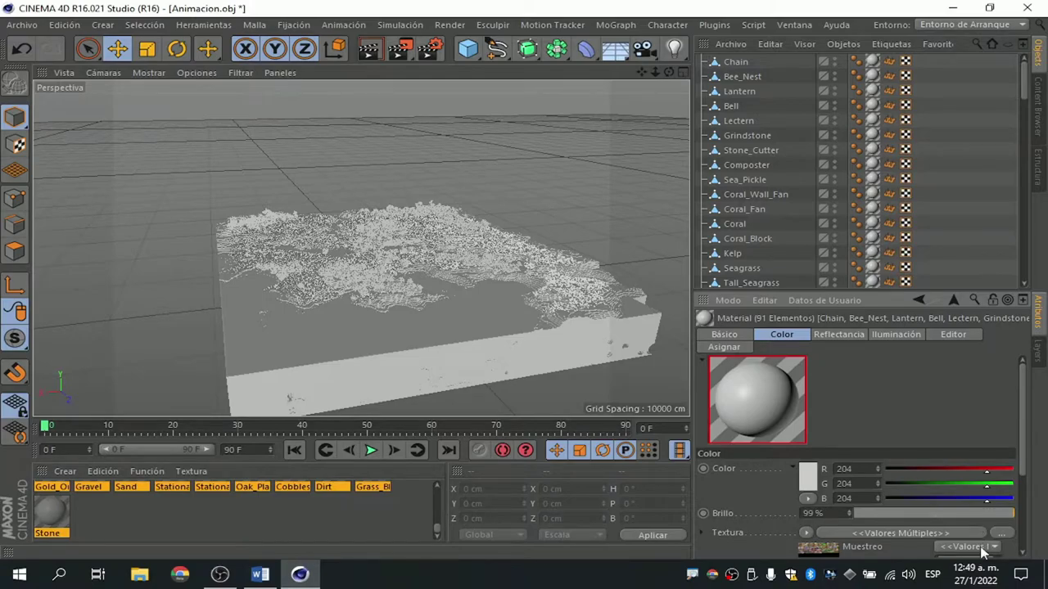
pyautogui.click(986, 546)
pyautogui.click(954, 410)
# Load Animacion-RGBA as the materials' alpha texture and view the textured terrain.
pyautogui.click(835, 334)
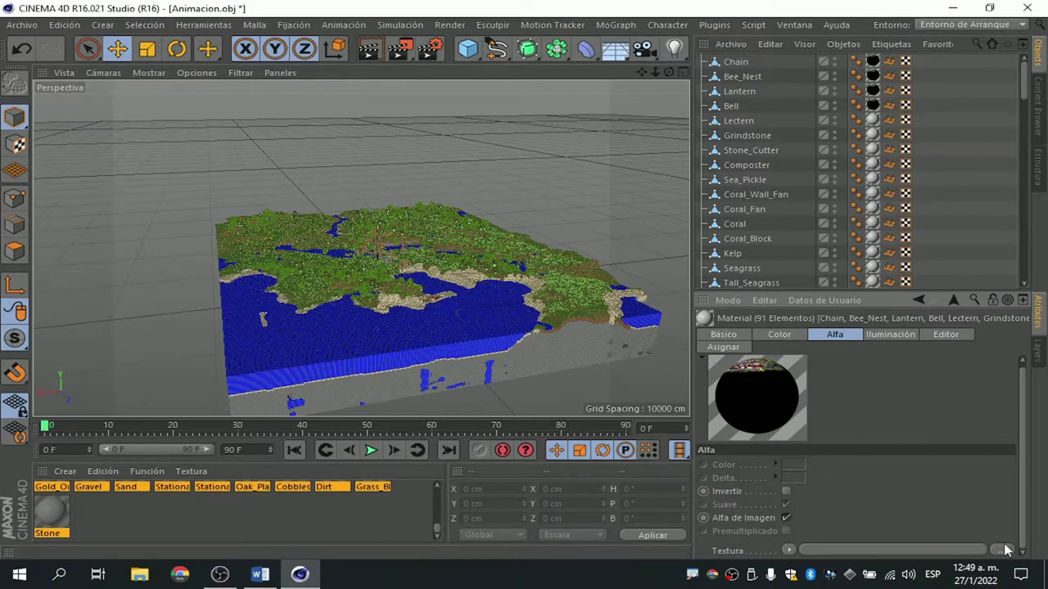
pyautogui.click(1002, 549)
pyautogui.click(625, 269)
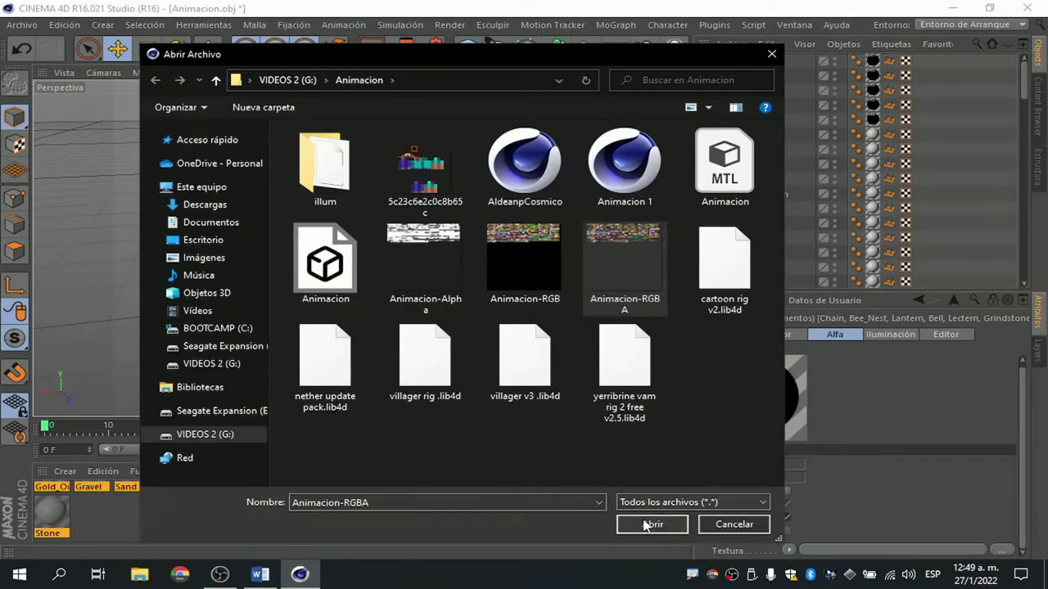
pyautogui.click(655, 523)
pyautogui.keyDown('alt'); pyautogui.moveTo(360, 248); pyautogui.dragTo(393, 250); pyautogui.keyUp('alt')
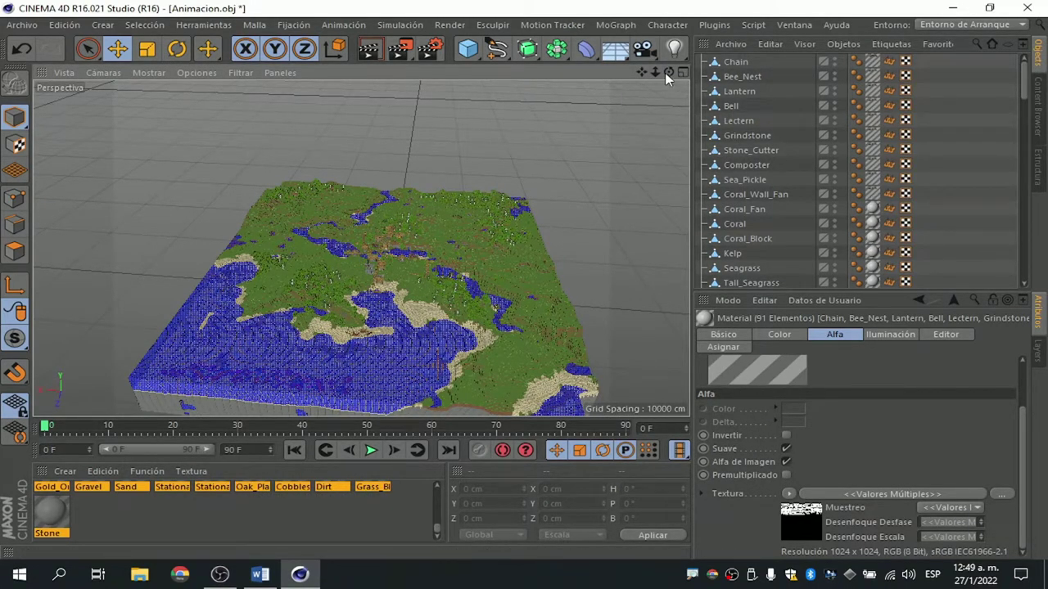
# Select all materials and delete the duplicates, leaving only Chain and Bell.
pyautogui.moveTo(670, 72)
pyautogui.mouseDown()
pyautogui.moveTo(360, 248)
pyautogui.moveTo(276, 393)
pyautogui.mouseUp()
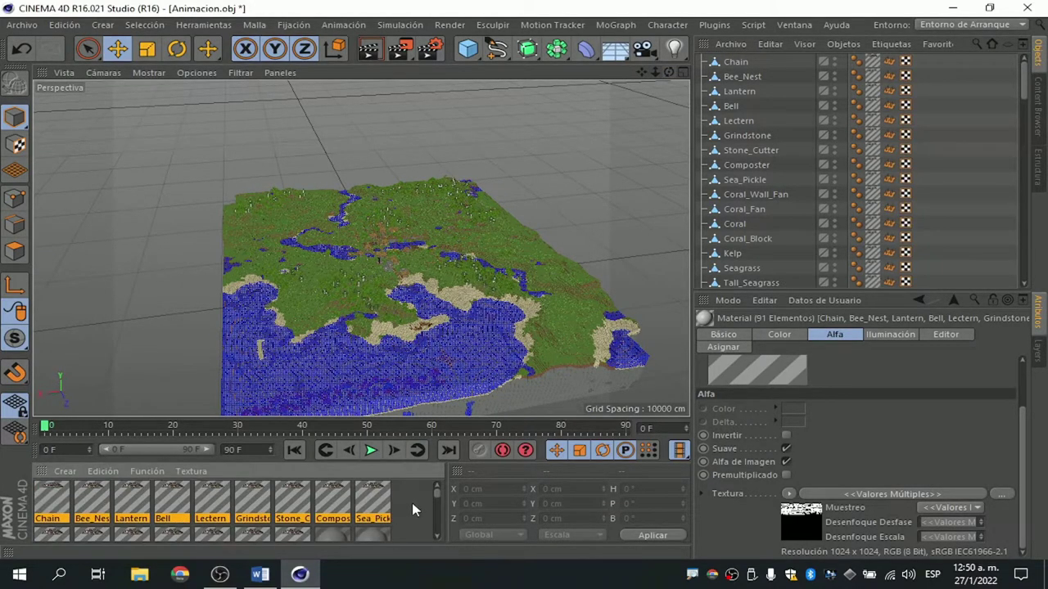
pyautogui.click(131, 504)
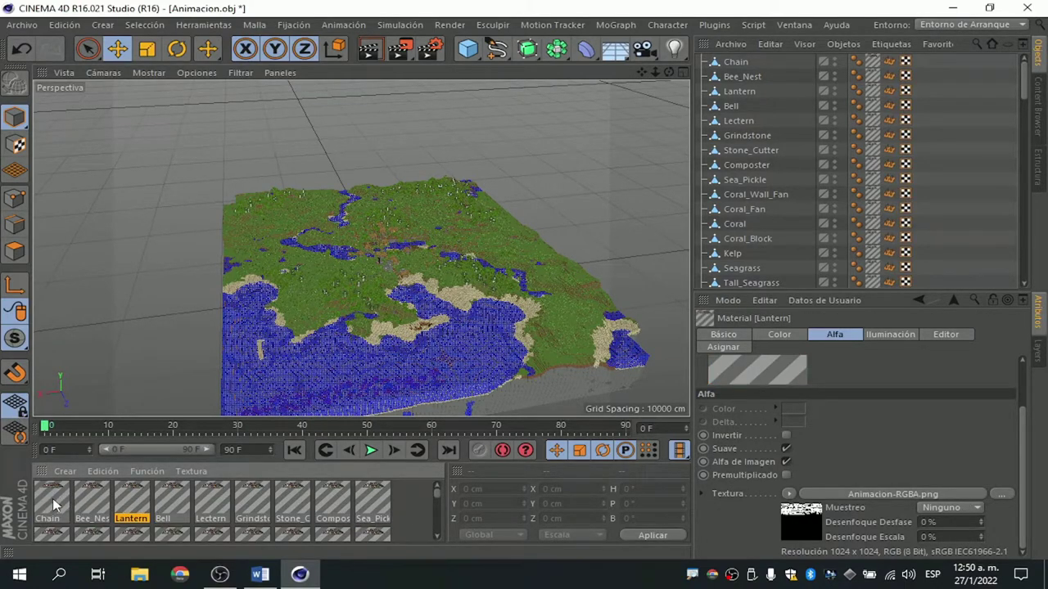
pyautogui.click(49, 501)
pyautogui.scroll(-5, 137, 496)
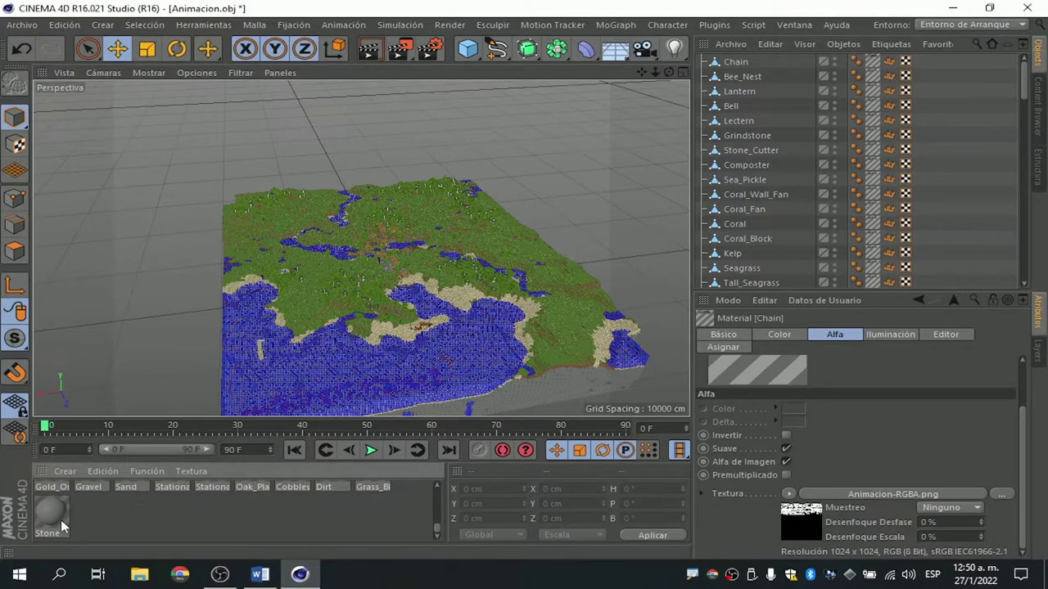
pyautogui.hotkey('ctrl', 'a')
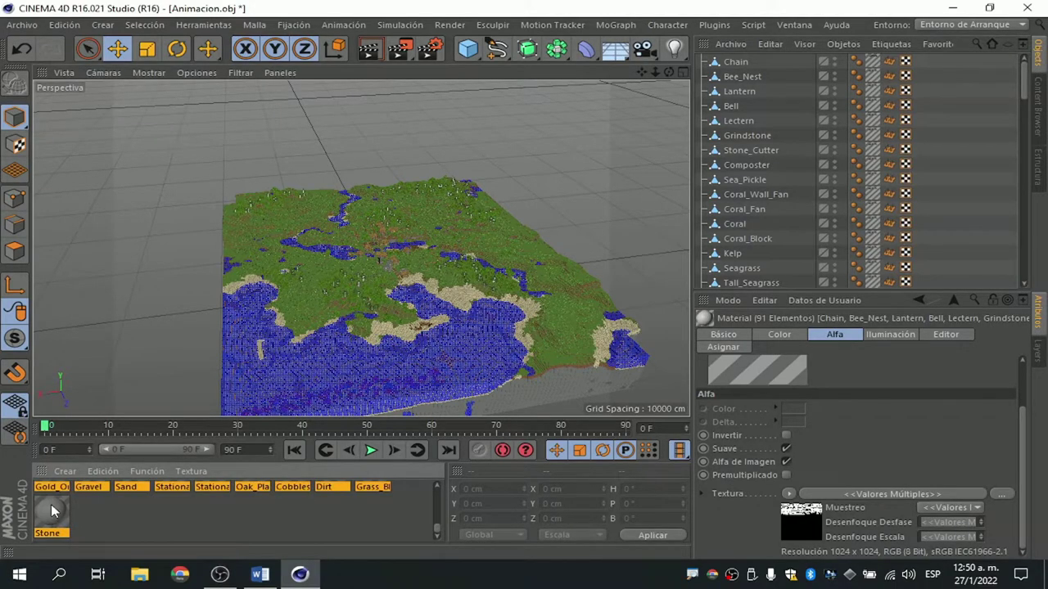
pyautogui.rightClick(51, 510)
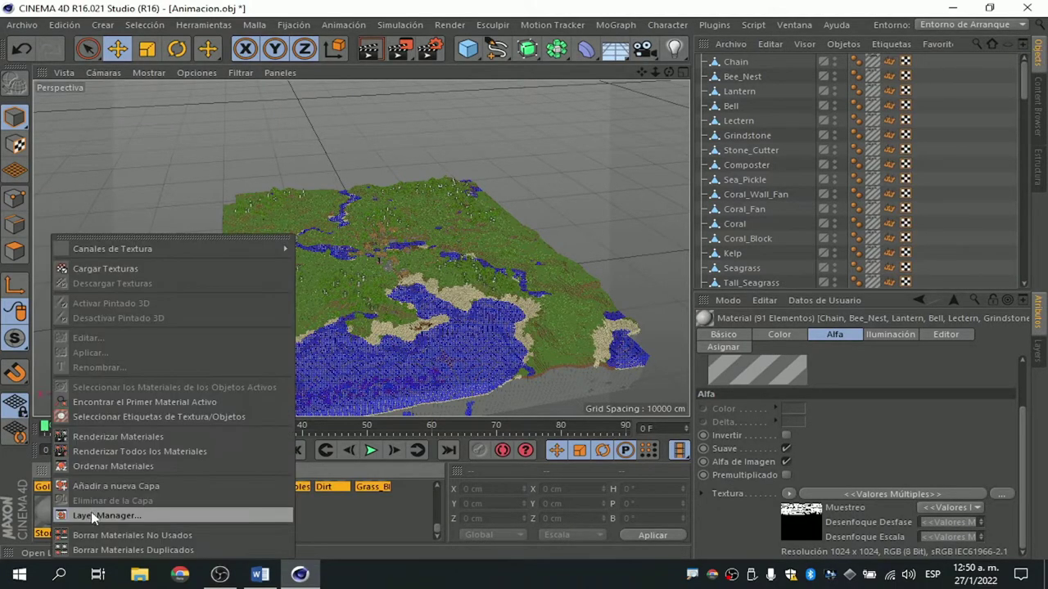
pyautogui.click(115, 550)
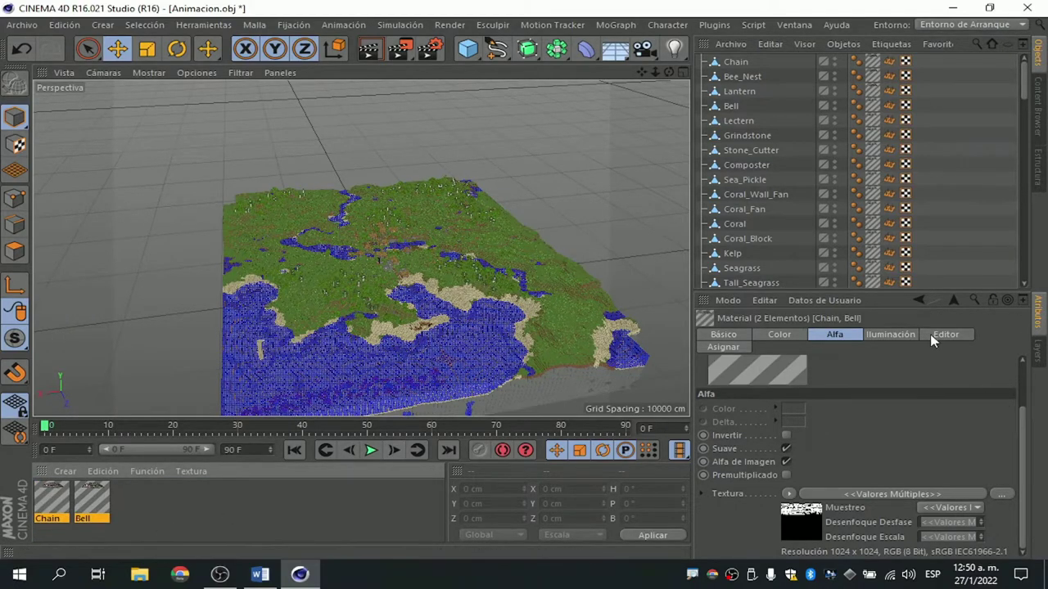
# Select every object from Chain through Stone in the Object Manager.
pyautogui.click(735, 62)
pyautogui.scroll(-10, 741, 164)
pyautogui.scroll(-10, 743, 271)
pyautogui.keyDown('shift'); pyautogui.click(743, 282); pyautogui.keyUp('shift')
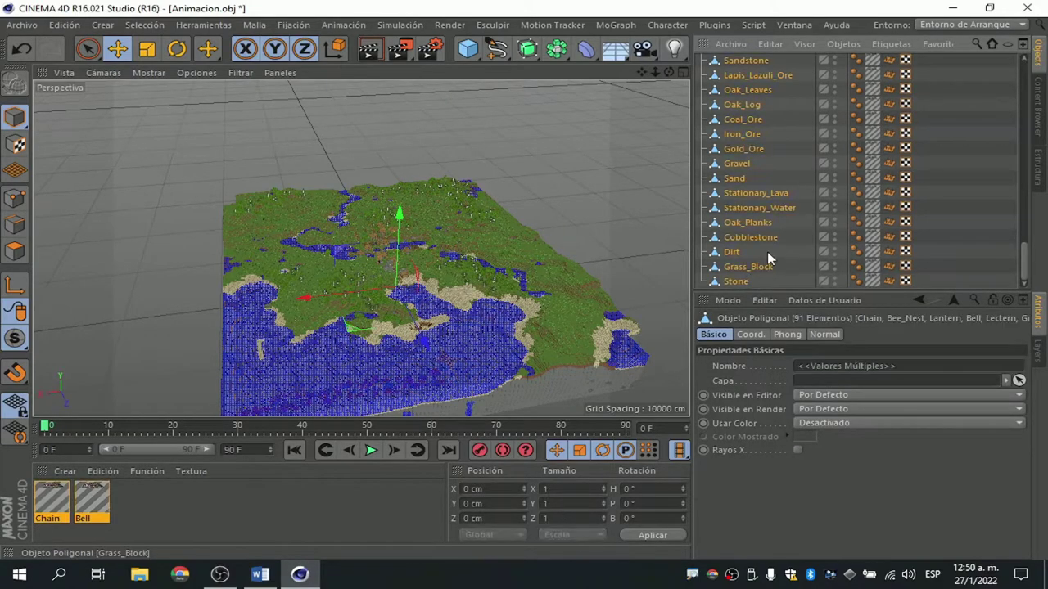
# Group the selected objects under a new Nulo null and expand it.
pyautogui.rightClick(745, 277)
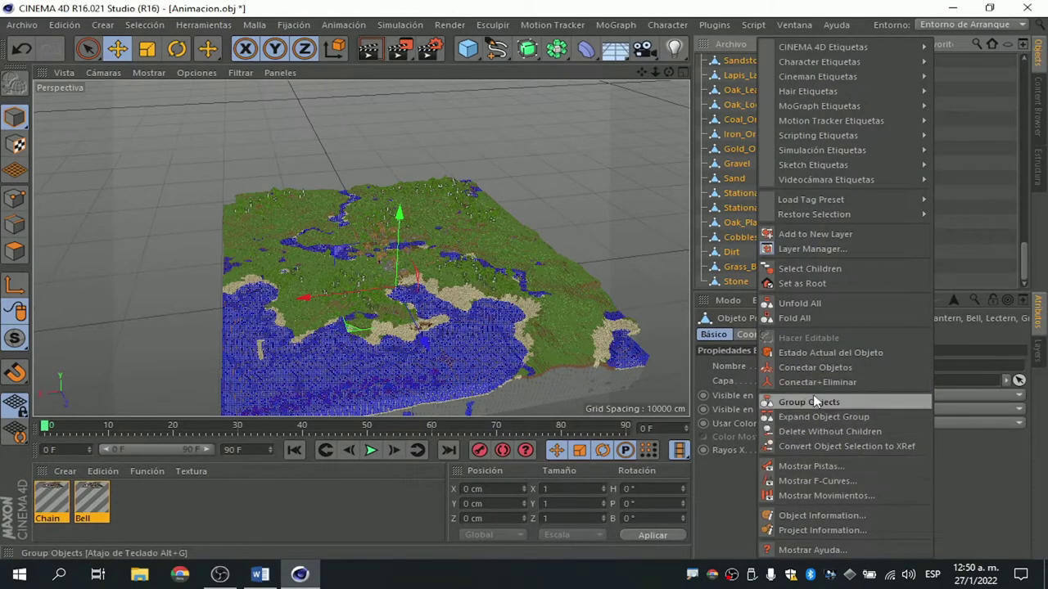
pyautogui.click(809, 402)
pyautogui.click(702, 61)
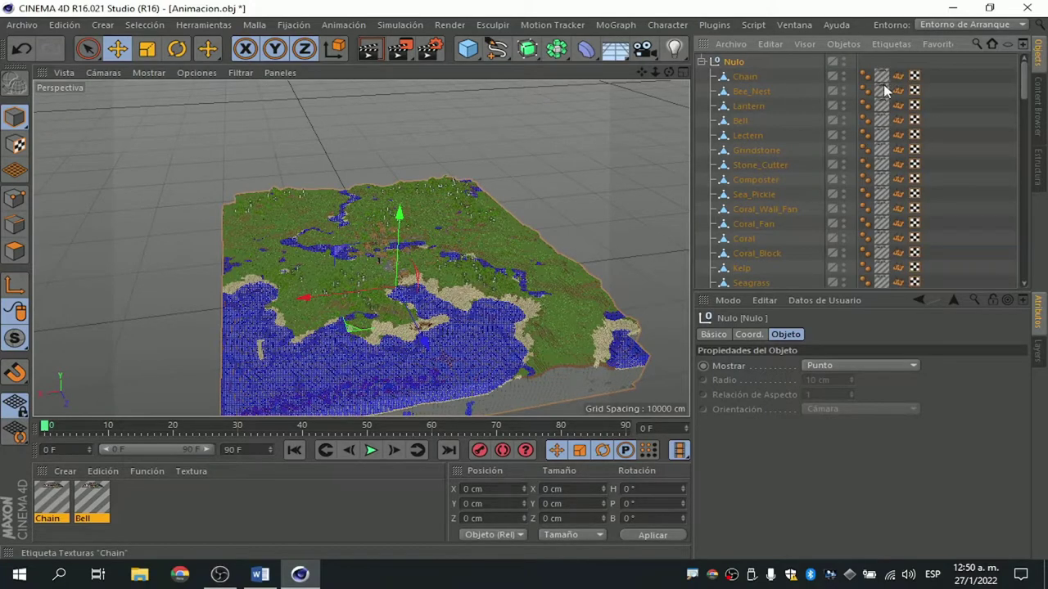
# Delete the texture tags from every object, Chain through Stone.
pyautogui.click(882, 90)
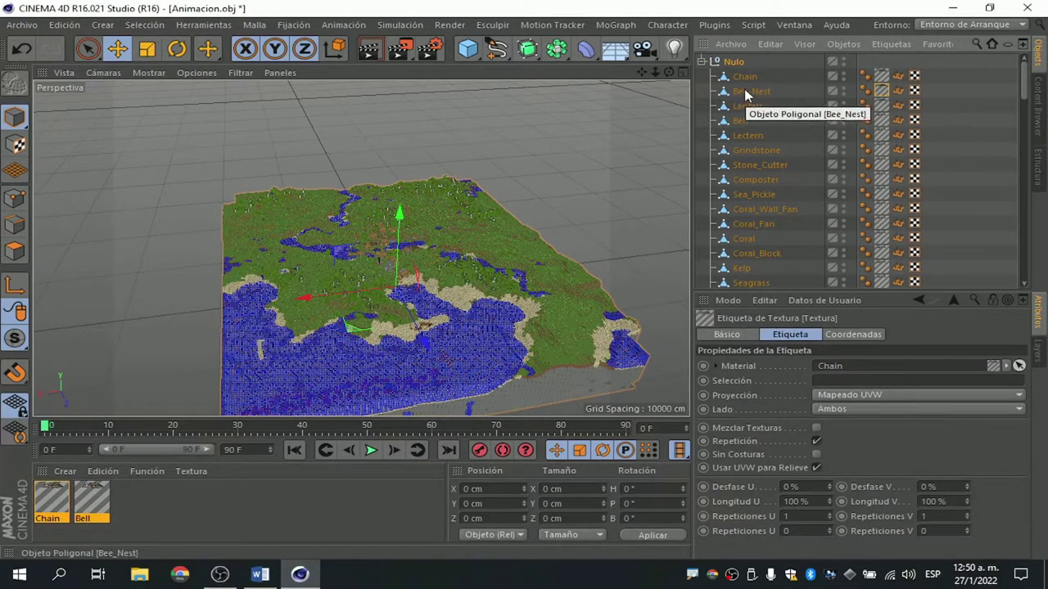
pyautogui.scroll(-10, 878, 200)
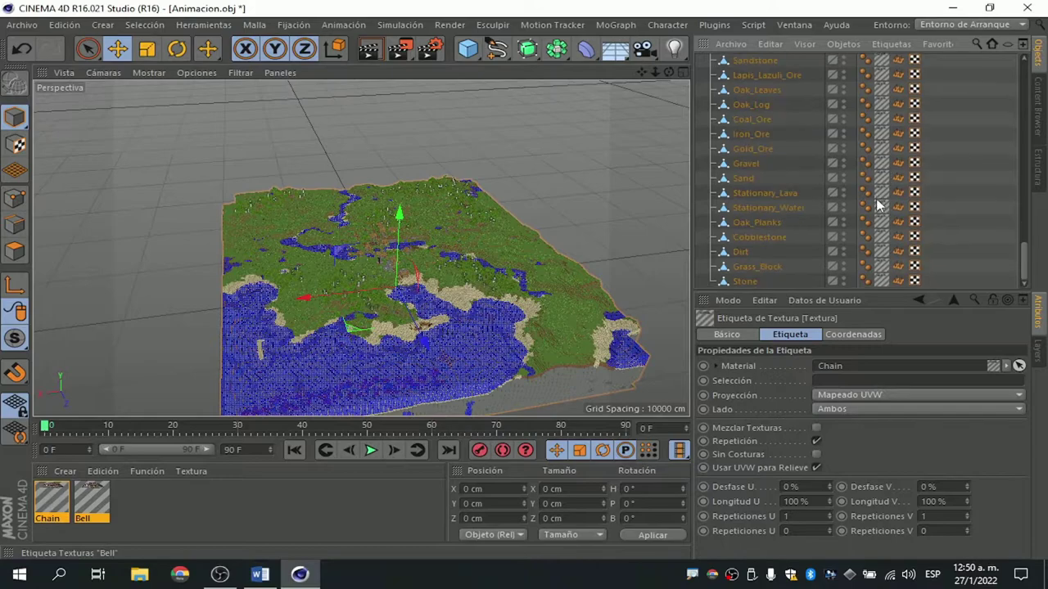
pyautogui.keyDown('shift'); pyautogui.click(884, 285); pyautogui.keyUp('shift')
pyautogui.press('Delete')
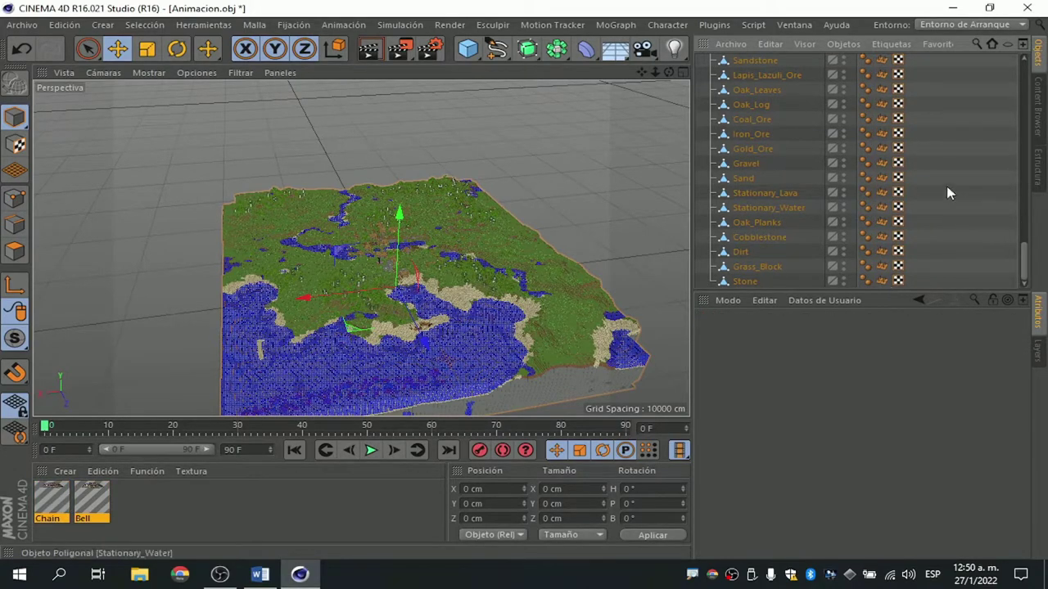
pyautogui.scroll(10, 909, 107)
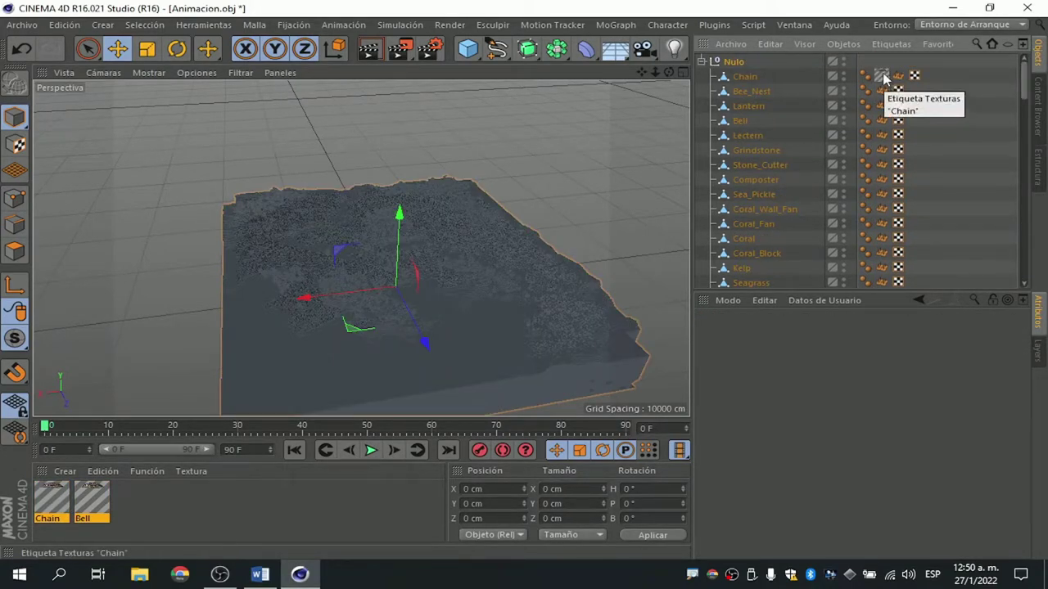
# Place Chain's texture tag on the Nulo group and collapse its children.
pyautogui.moveTo(881, 78); pyautogui.dragTo(737, 63)
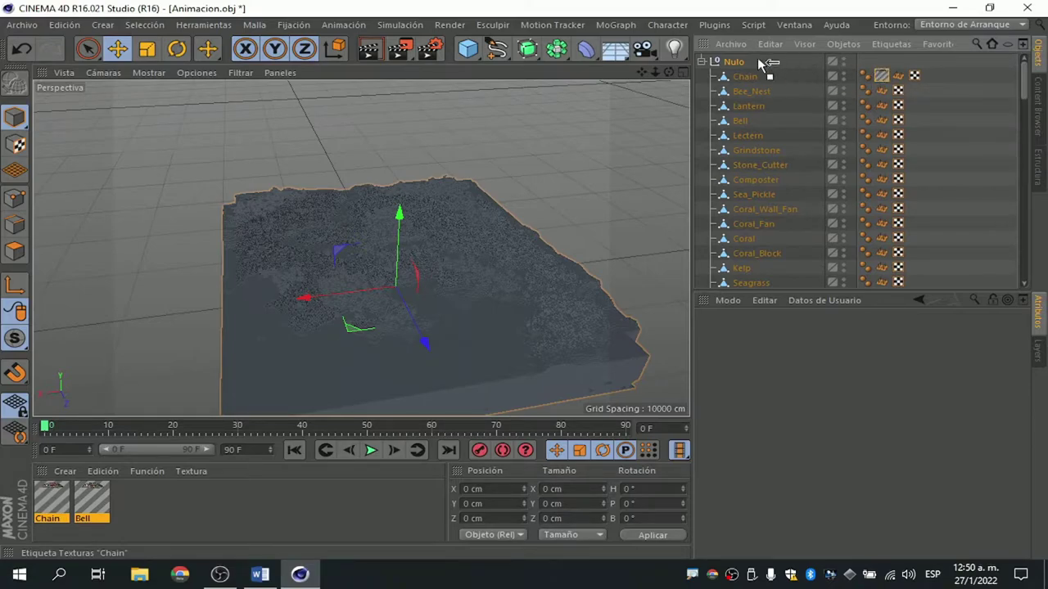
pyautogui.moveTo(738, 62); pyautogui.dragTo(735, 63)
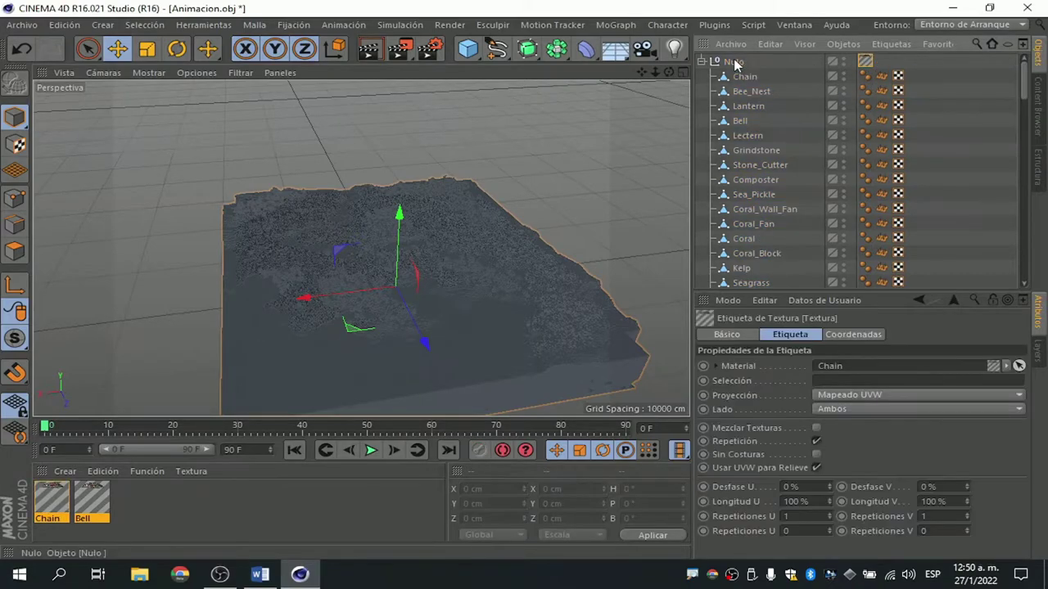
pyautogui.click(701, 62)
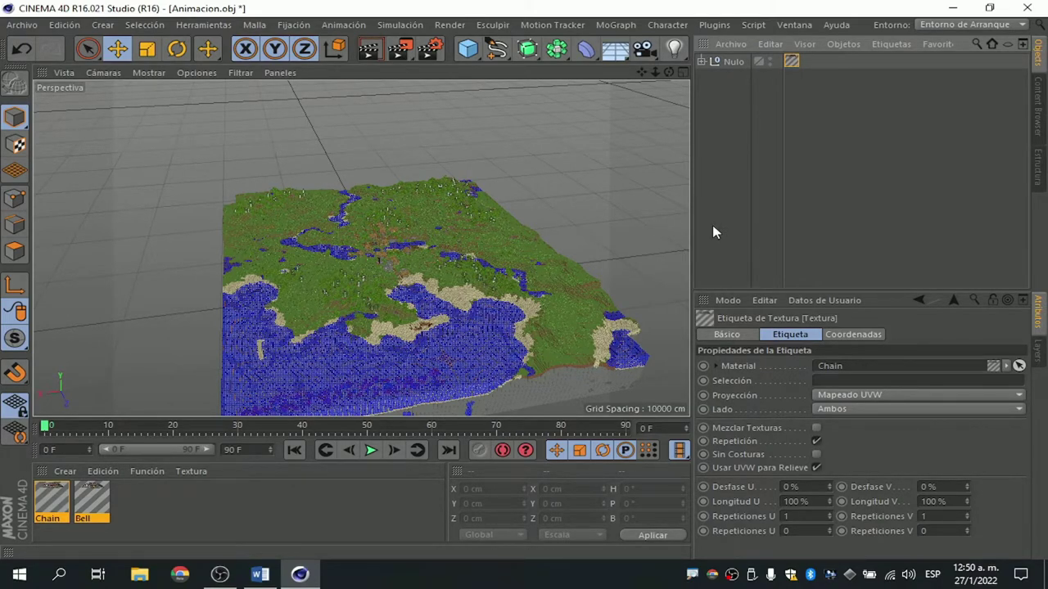
# Set Chain and Bell's editor display to Color with a 64x64 texture preview size.
pyautogui.click(92, 501)
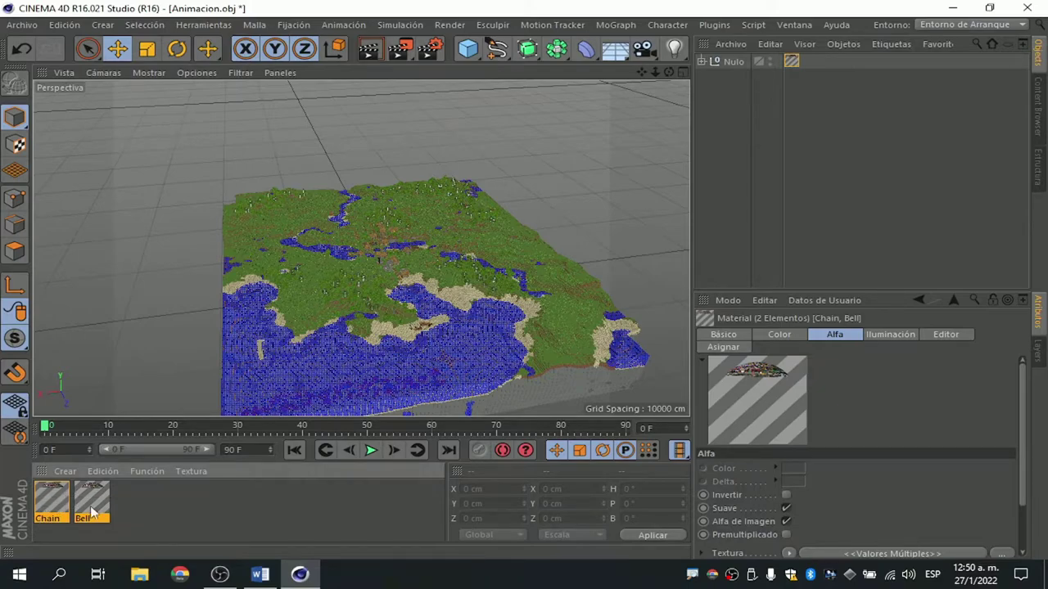
pyautogui.click(947, 342)
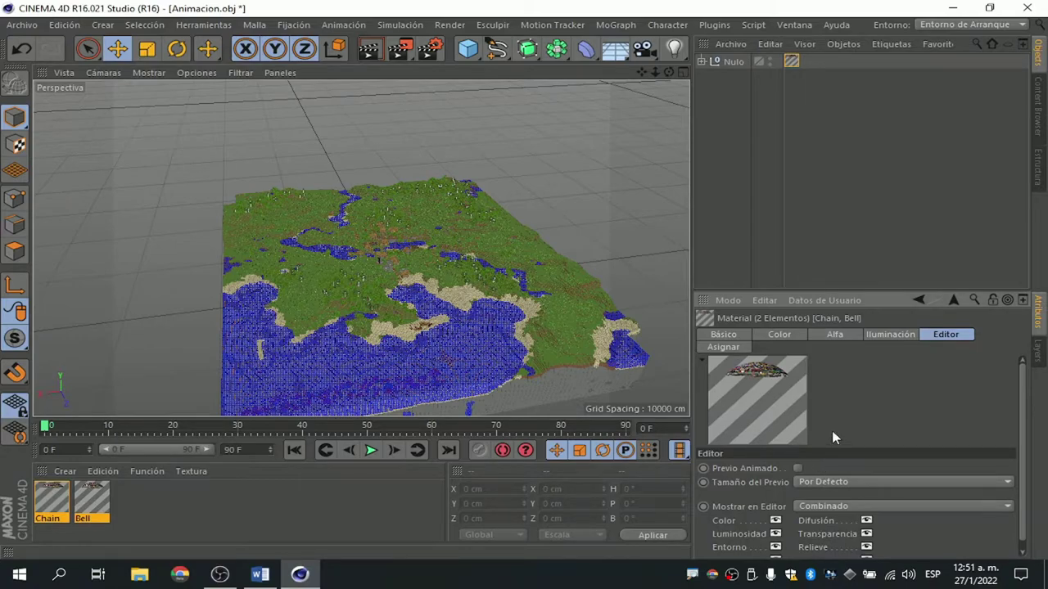
pyautogui.click(839, 509)
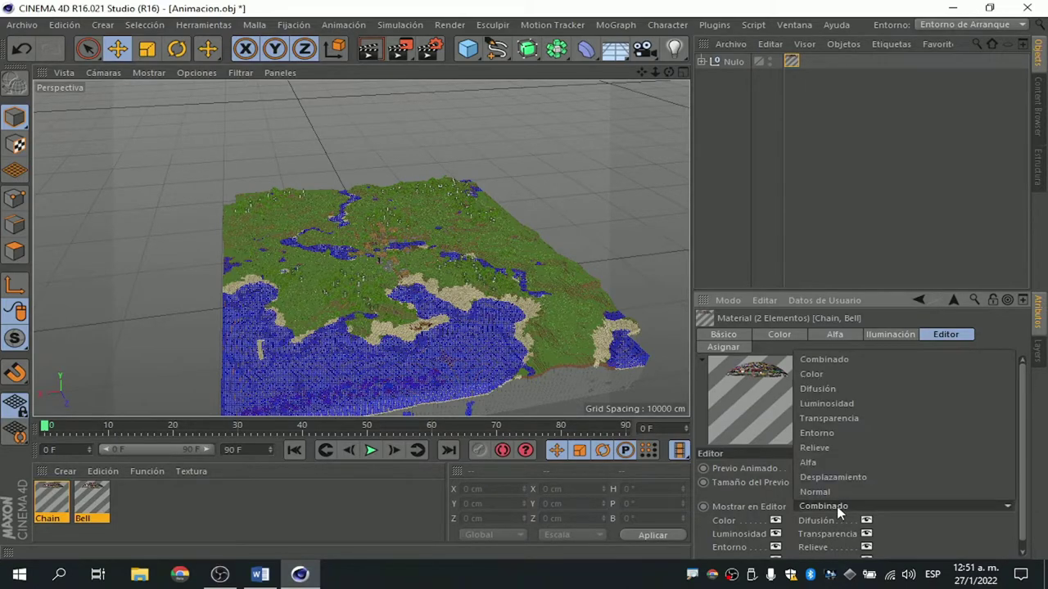
pyautogui.click(823, 374)
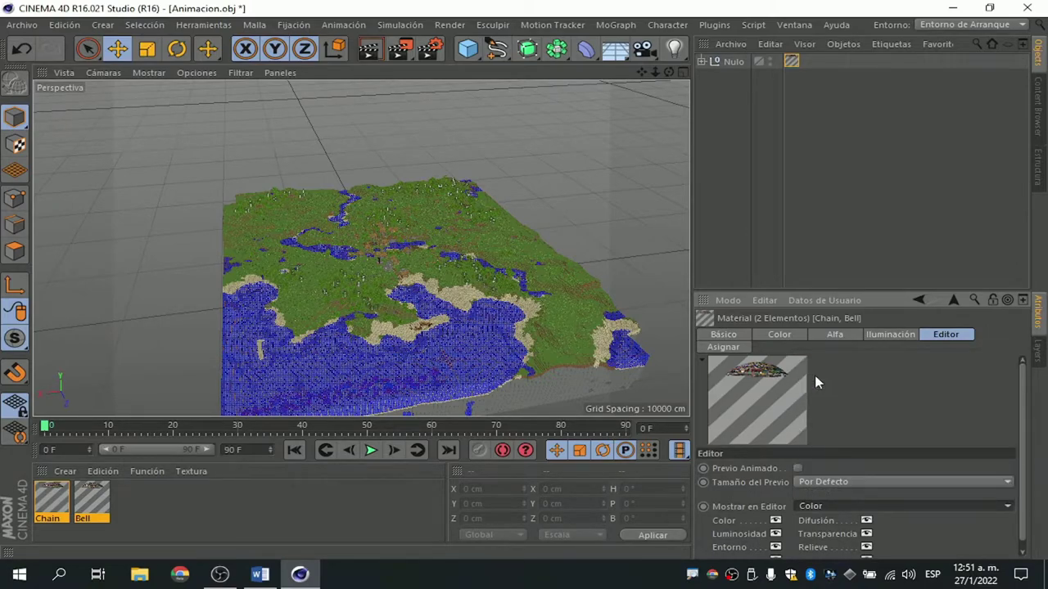
pyautogui.click(819, 485)
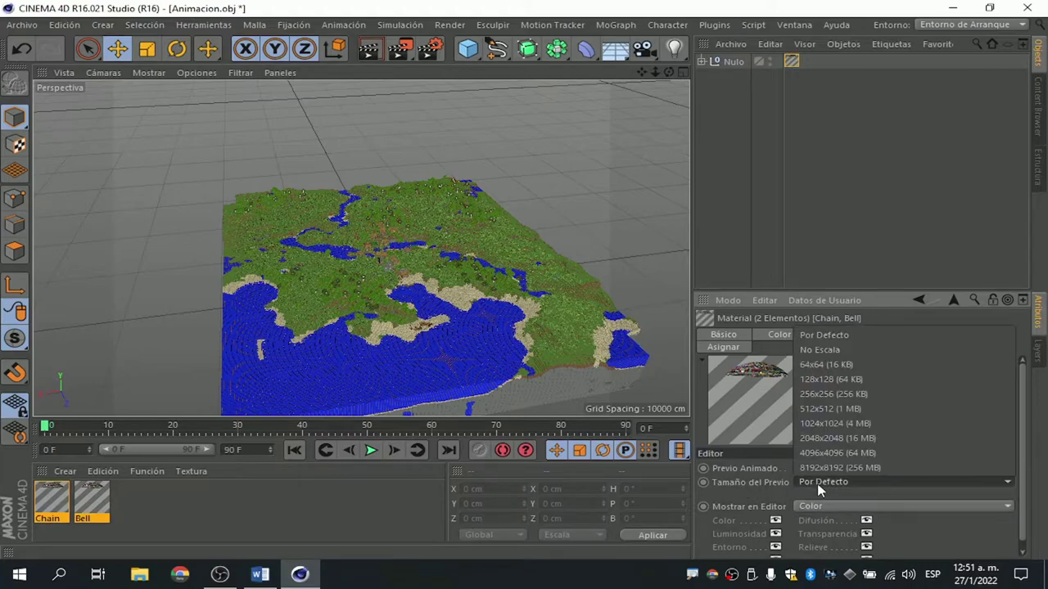
pyautogui.click(852, 368)
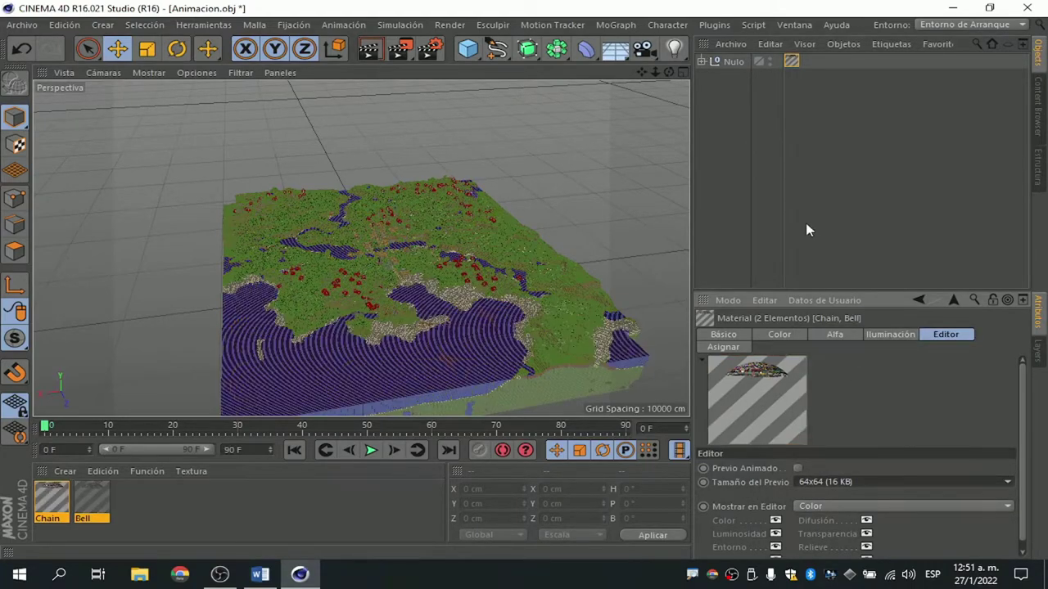
# Change Chain and Bell's Tamaño del Previo to No Escala for full-resolution textures.
pyautogui.moveTo(669, 72)
pyautogui.mouseDown()
pyautogui.moveTo(360, 247)
pyautogui.moveTo(666, 72)
pyautogui.moveTo(644, 75)
pyautogui.mouseUp()
pyautogui.scroll(10, 363, 246)
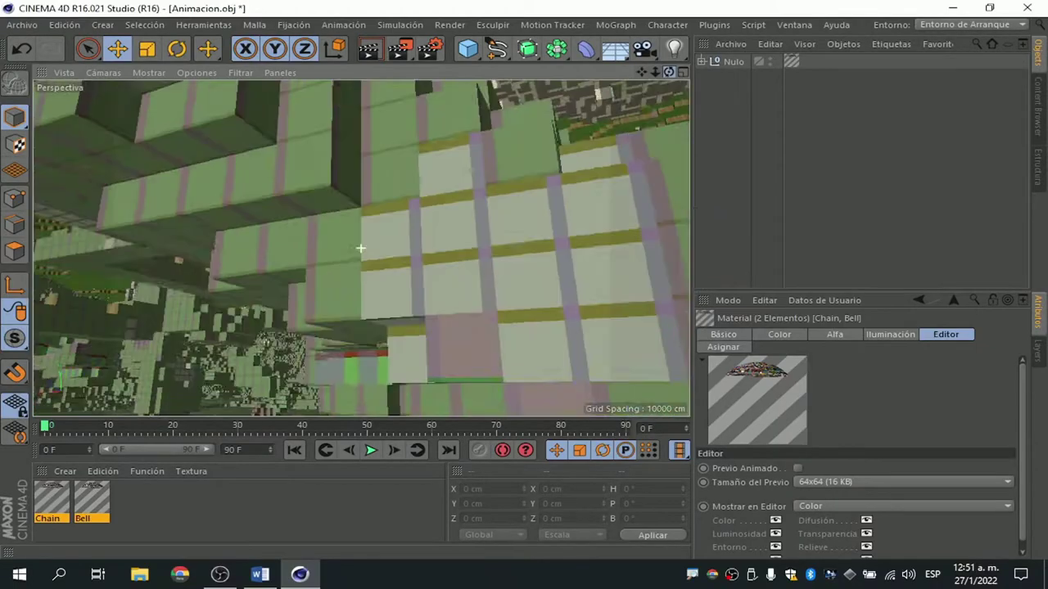
pyautogui.scroll(-11, 363, 245)
pyautogui.click(827, 482)
pyautogui.click(827, 351)
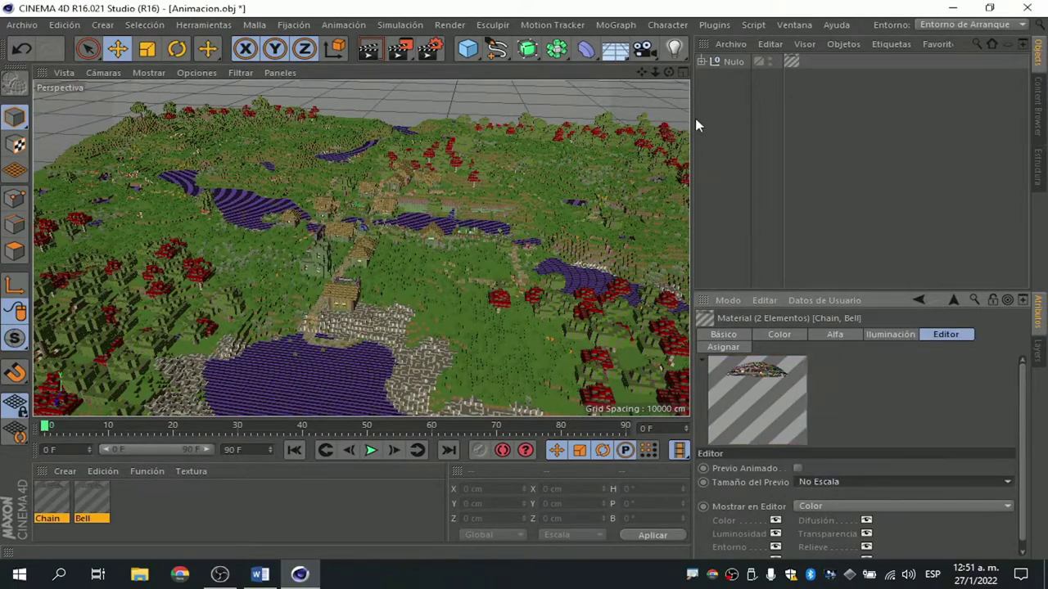
# Set Tamaño del Previo back to 64x64 (16 KB).
pyautogui.moveTo(669, 72); pyautogui.dragTo(669, 72)
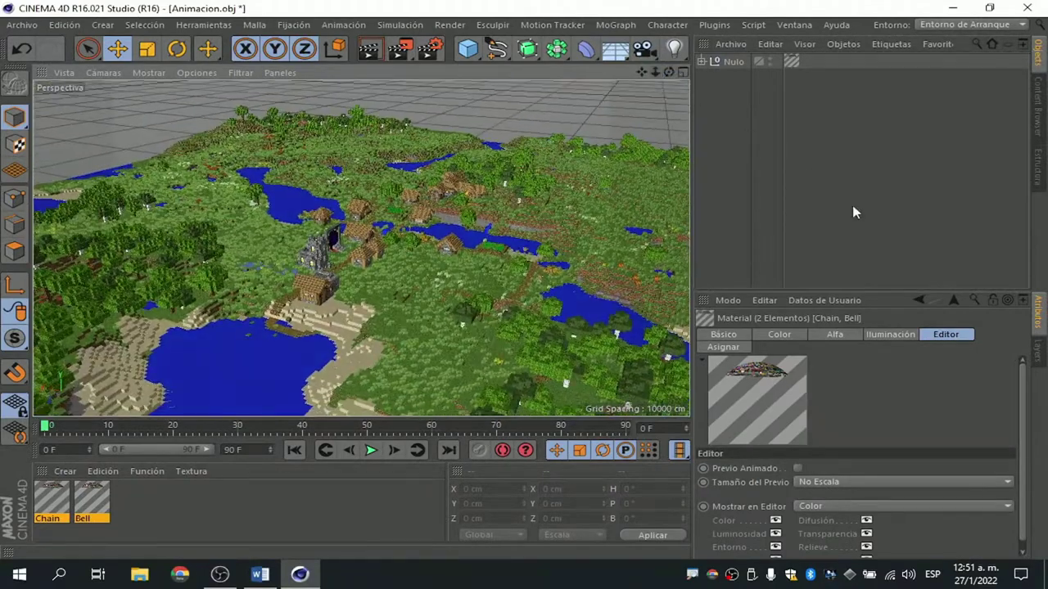
pyautogui.click(823, 482)
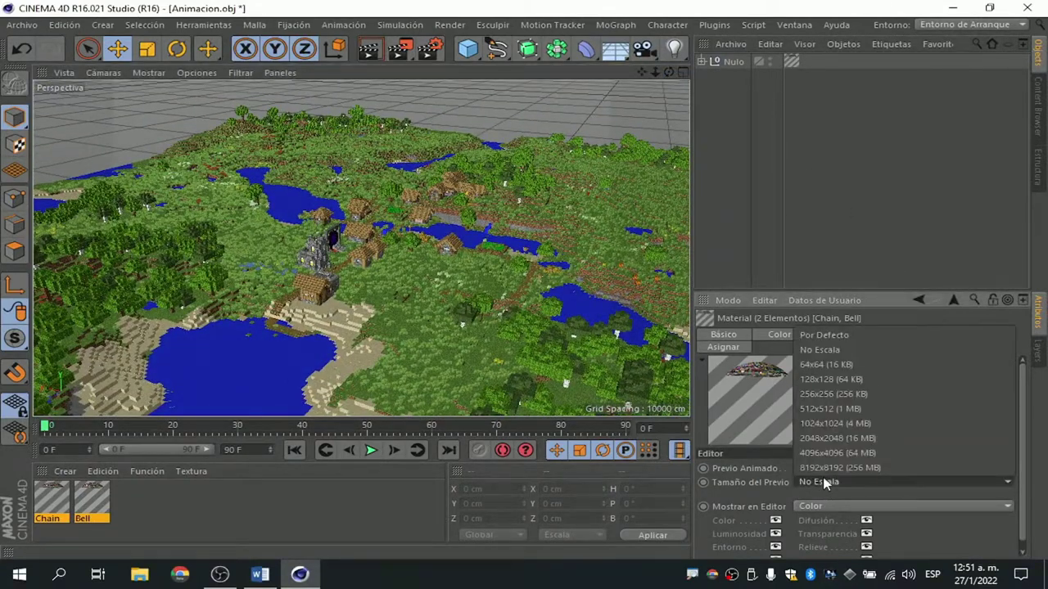
pyautogui.click(838, 368)
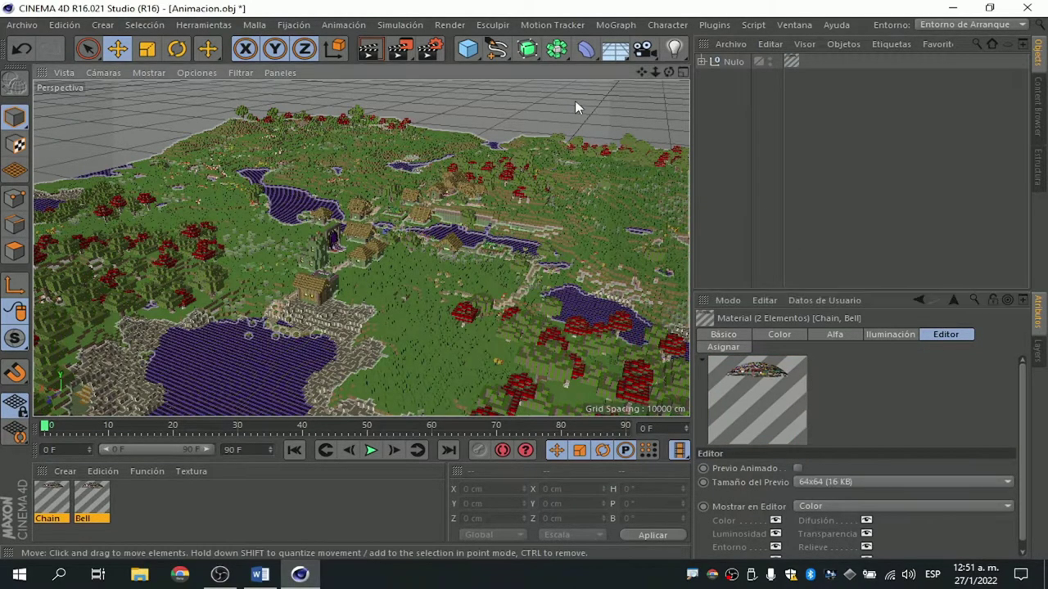
# Fly in and orbit around the village houses, then zoom out to the whole terrain.
pyautogui.moveTo(360, 248)
pyautogui.keyDown('alt'); pyautogui.mouseDown()
pyautogui.moveTo(667, 72)
pyautogui.moveTo(622, 82)
pyautogui.mouseUp(); pyautogui.keyUp('alt')
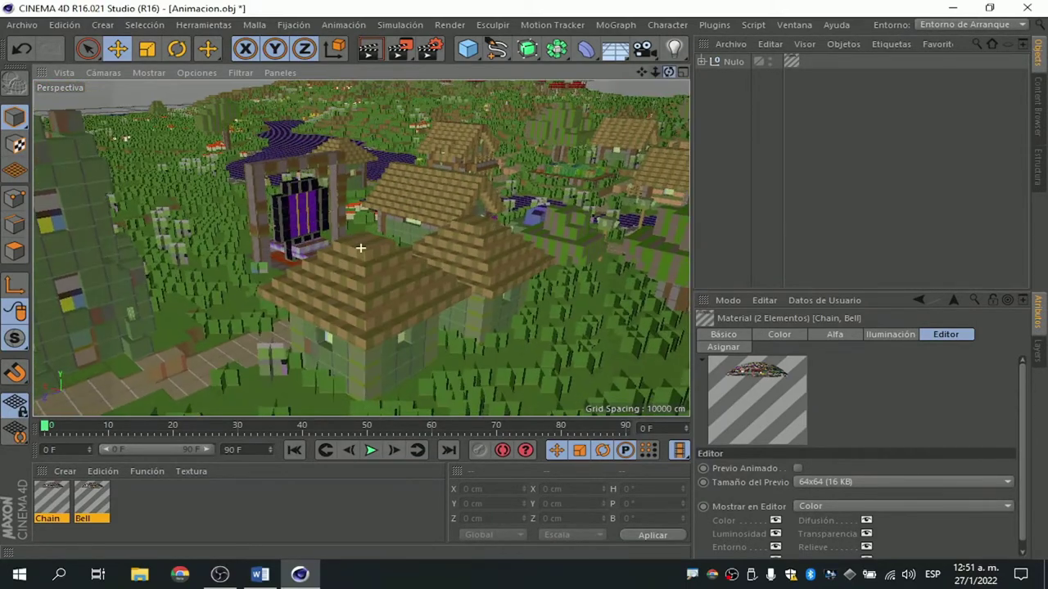
pyautogui.moveTo(127, 510); pyautogui.dragTo(684, 76)
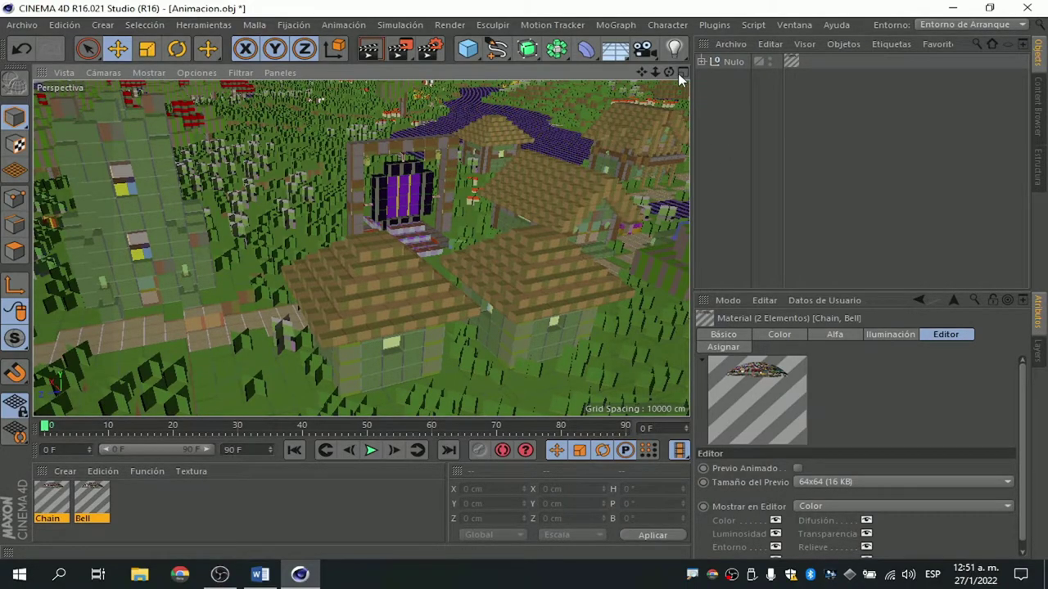
pyautogui.moveTo(652, 76); pyautogui.dragTo(814, 248)
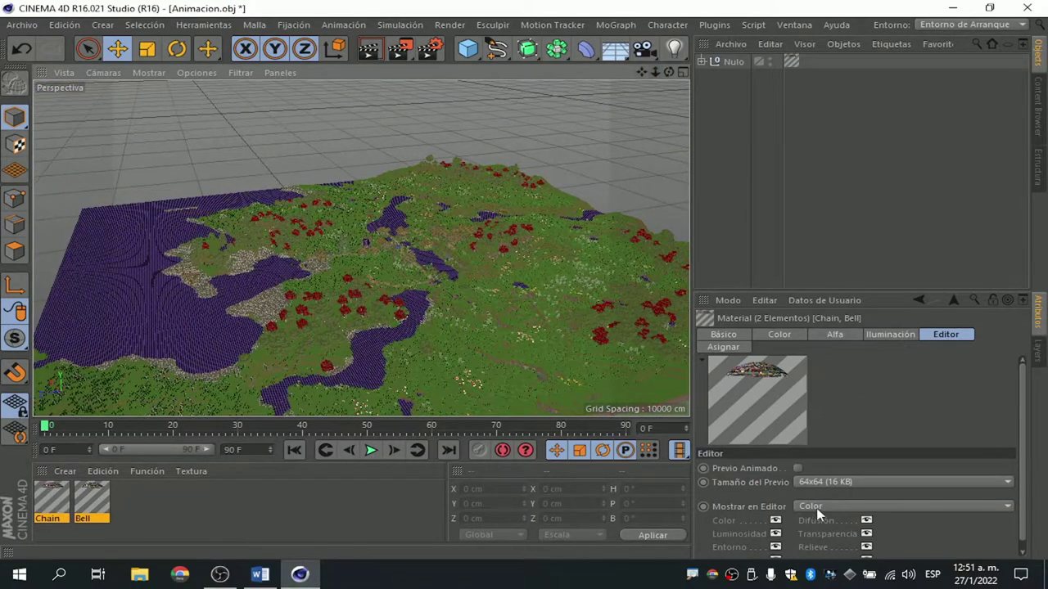
pyautogui.click(818, 511)
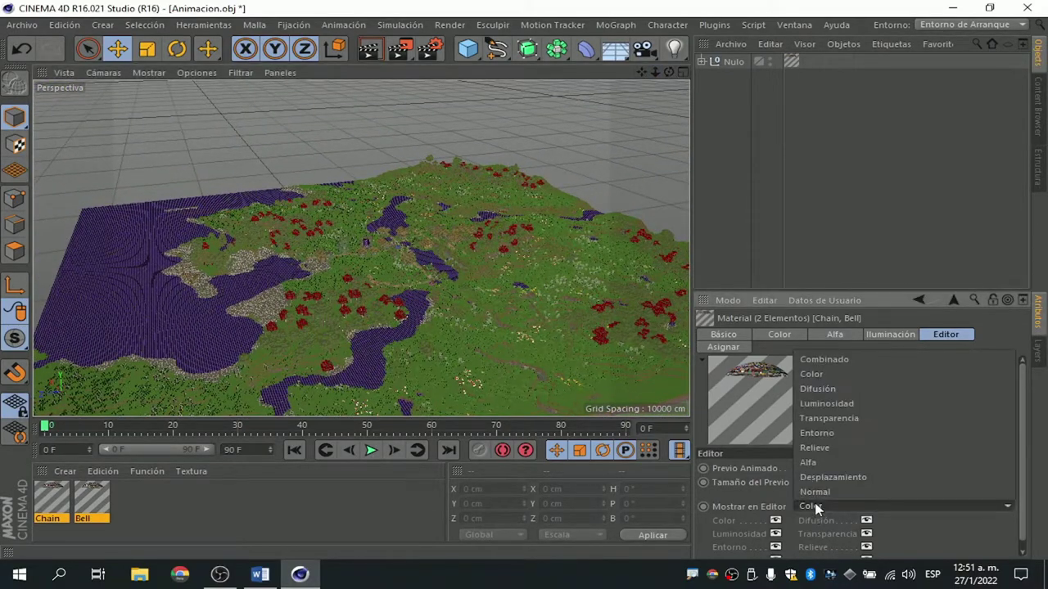
# Set Mostrar en Editor to Combinado for Chain and Bell.
pyautogui.click(839, 363)
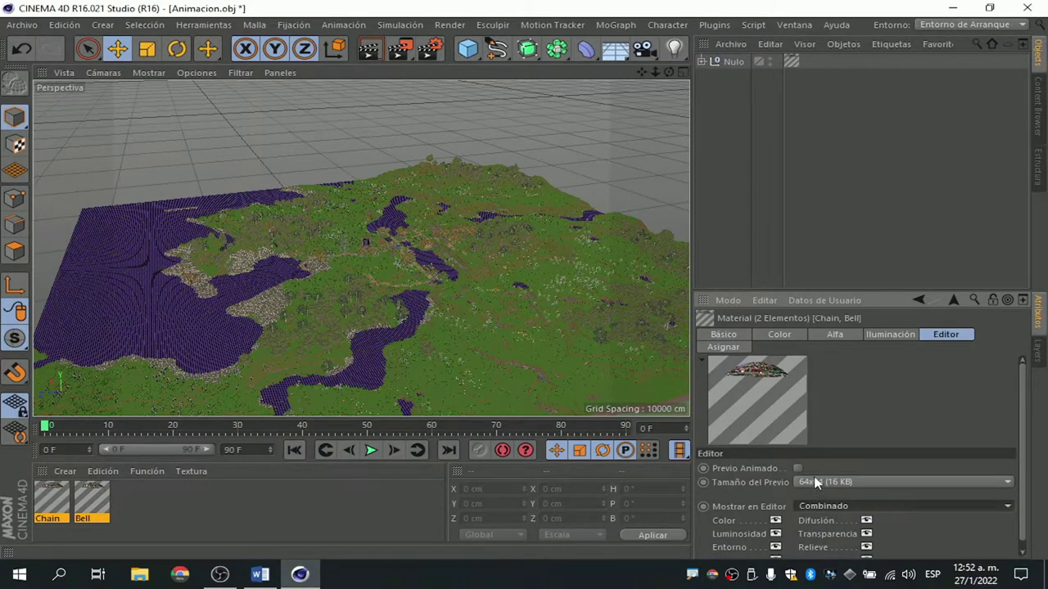
# Switch the materials' viewport display to Color, then to Alfa.
pyautogui.keyDown('alt'); pyautogui.moveTo(816, 483); pyautogui.dragTo(798, 288); pyautogui.keyUp('alt')
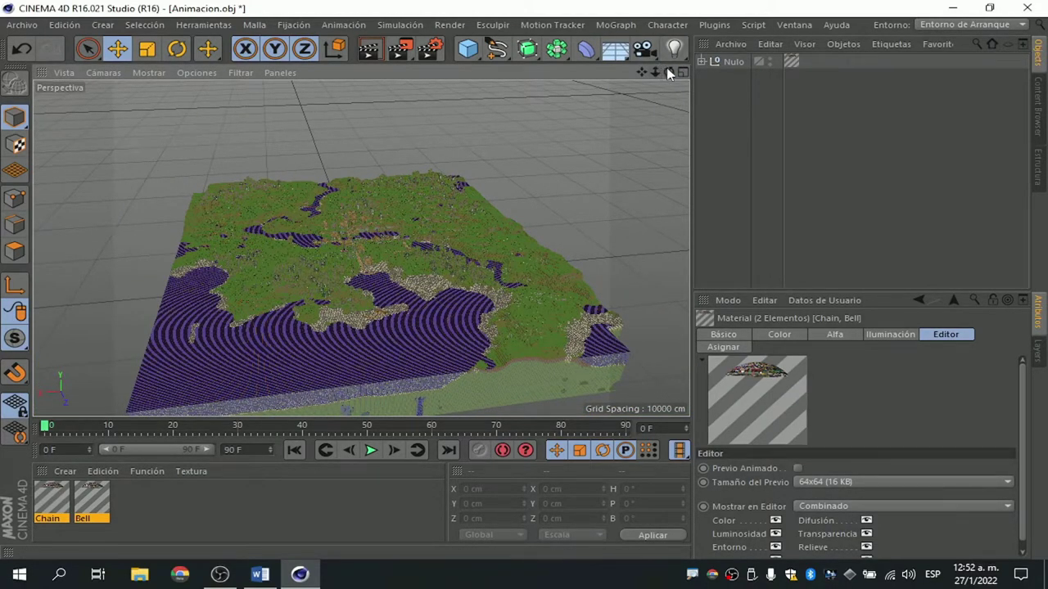
pyautogui.moveTo(669, 72); pyautogui.dragTo(590, 90)
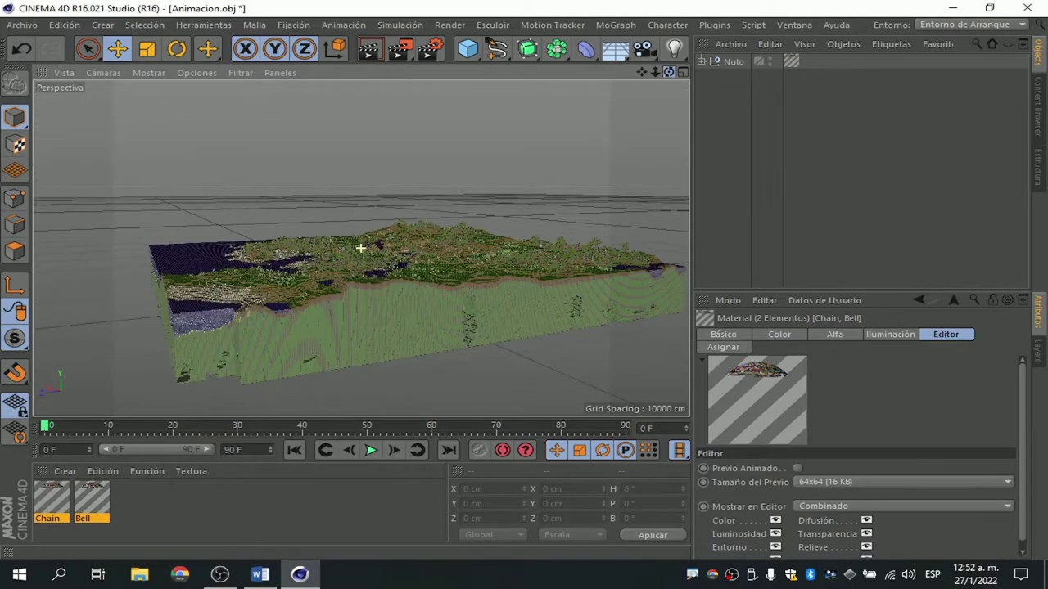
pyautogui.moveTo(589, 90); pyautogui.dragTo(573, 106)
pyautogui.click(821, 506)
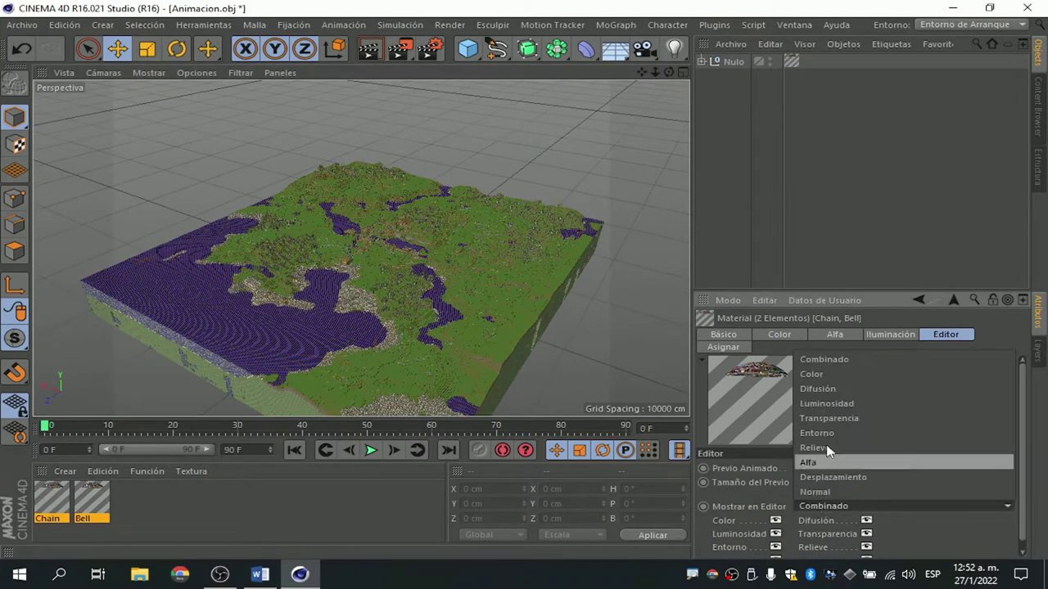
pyautogui.click(813, 377)
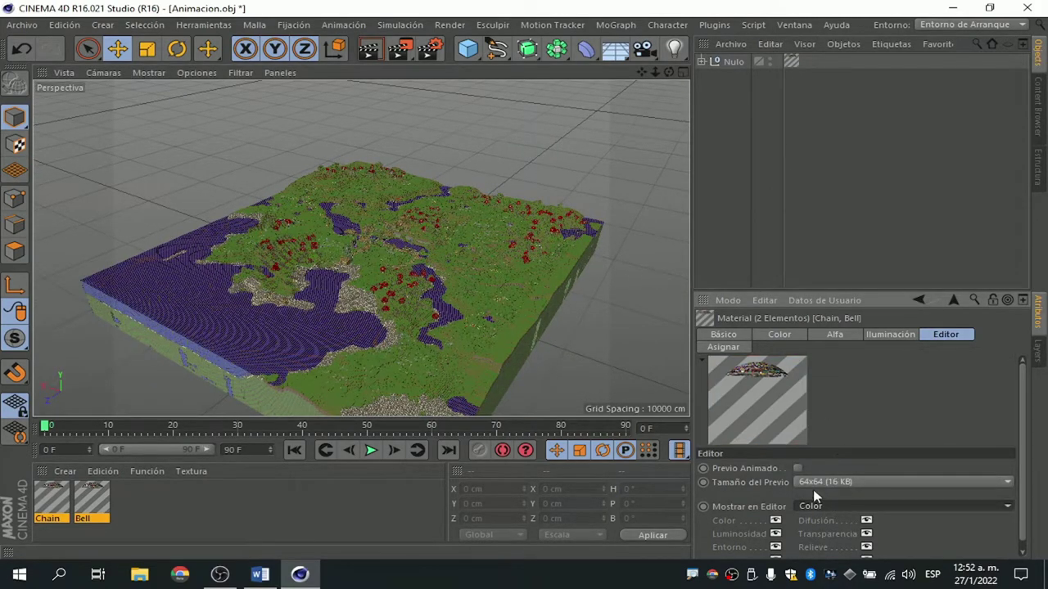
pyautogui.click(823, 508)
pyautogui.click(811, 463)
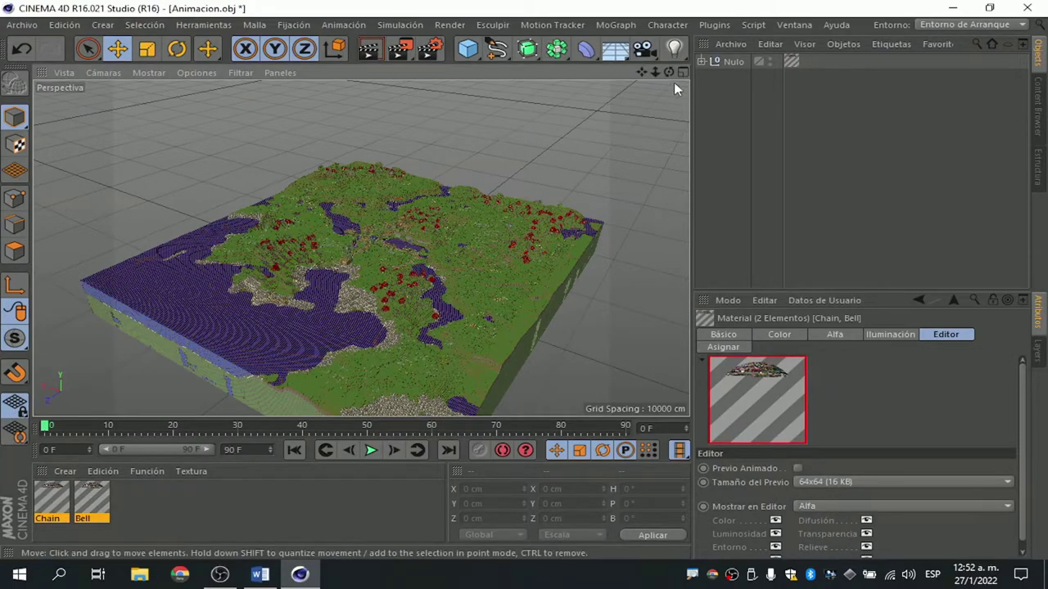
# Deselect the materials and orbit around the terrain.
pyautogui.moveTo(669, 75)
pyautogui.mouseDown()
pyautogui.moveTo(360, 248)
pyautogui.moveTo(523, 255)
pyautogui.mouseUp()
pyautogui.click(365, 528)
pyautogui.moveTo(669, 72)
pyautogui.mouseDown()
pyautogui.moveTo(524, 98)
pyautogui.moveTo(573, 82)
pyautogui.mouseUp()
pyautogui.keyDown('alt'); pyautogui.moveTo(360, 248); pyautogui.dragTo(363, 236); pyautogui.keyUp('alt')
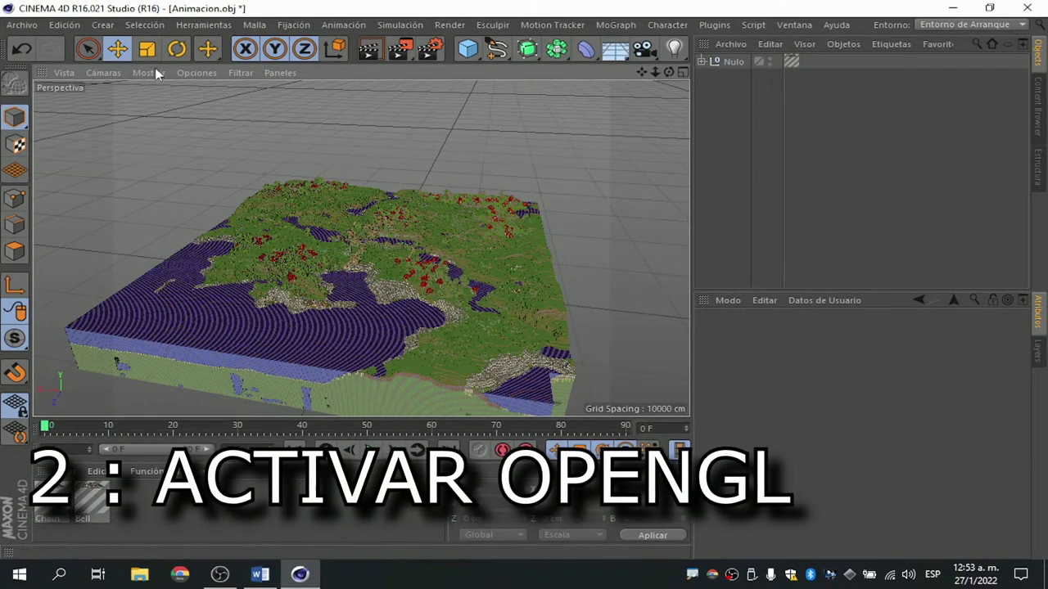
pyautogui.click(65, 25)
# Reopen Preferencias from the Edición menu and switch to its OpenGL page.
pyautogui.click(97, 258)
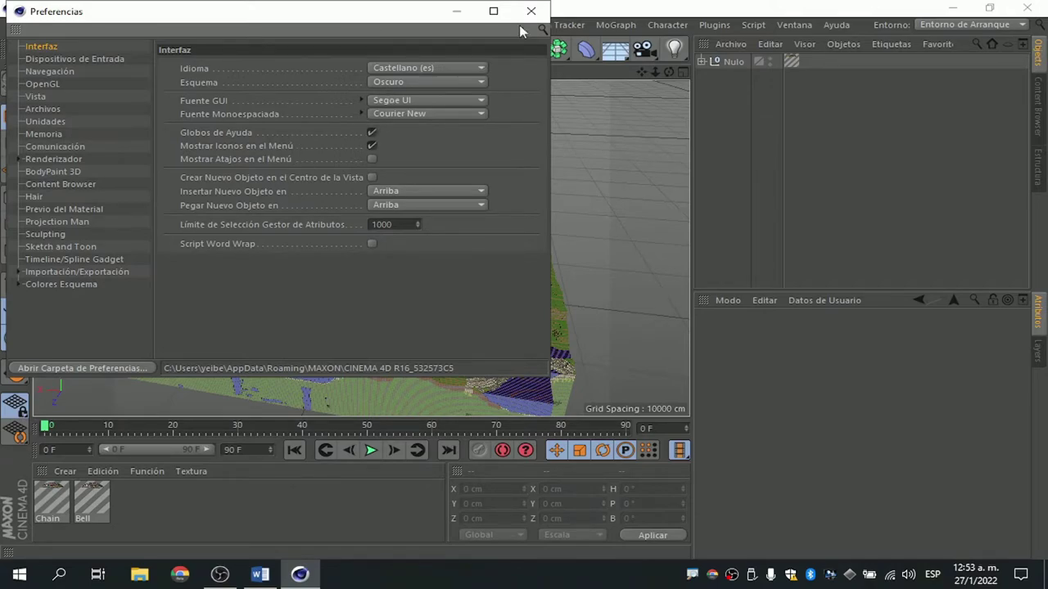
pyautogui.click(531, 10)
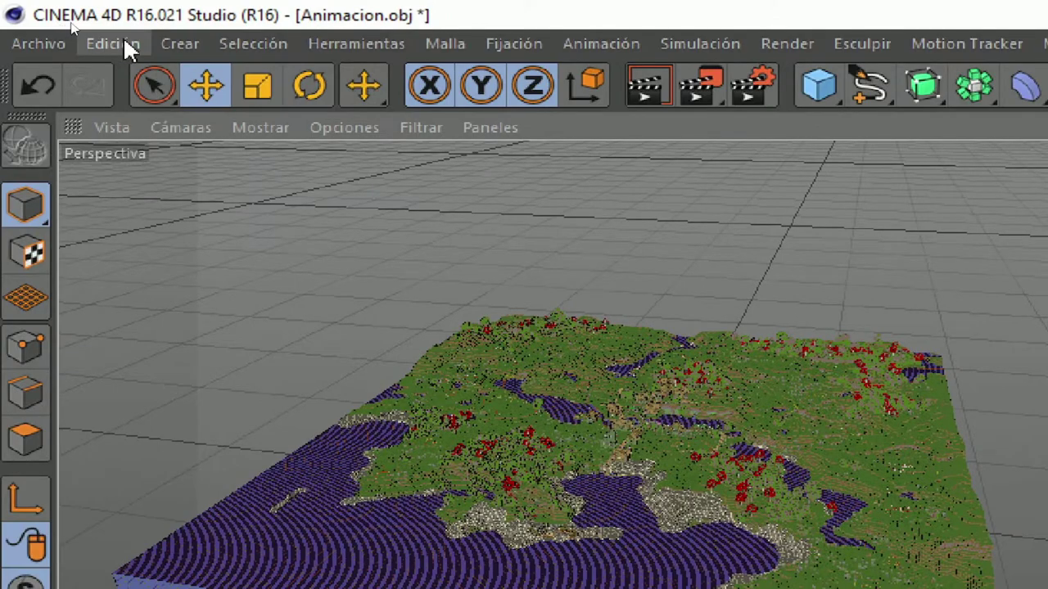
pyautogui.click(69, 26)
pyautogui.click(164, 453)
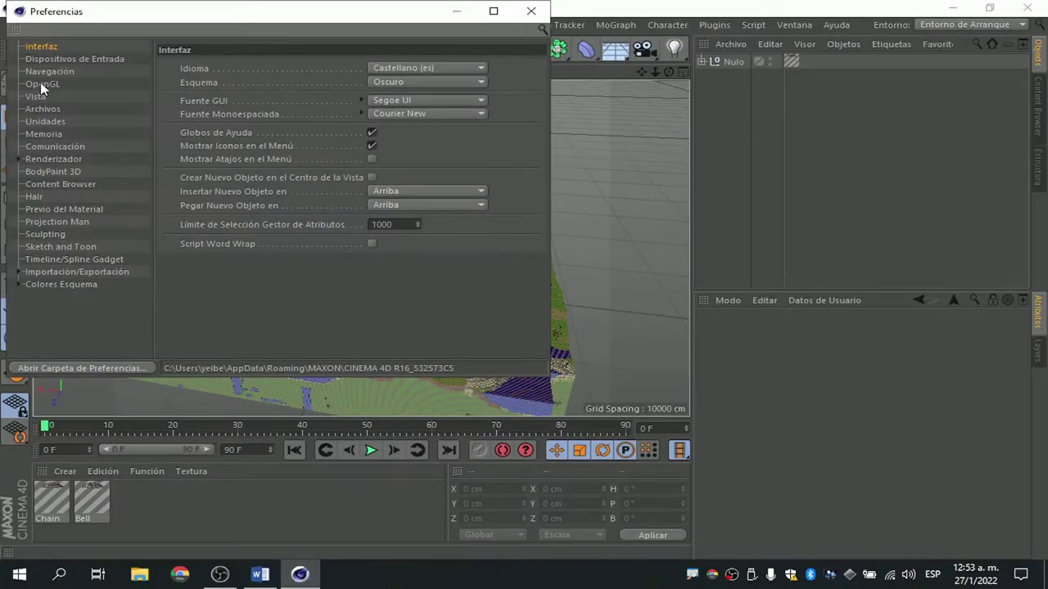
pyautogui.click(45, 84)
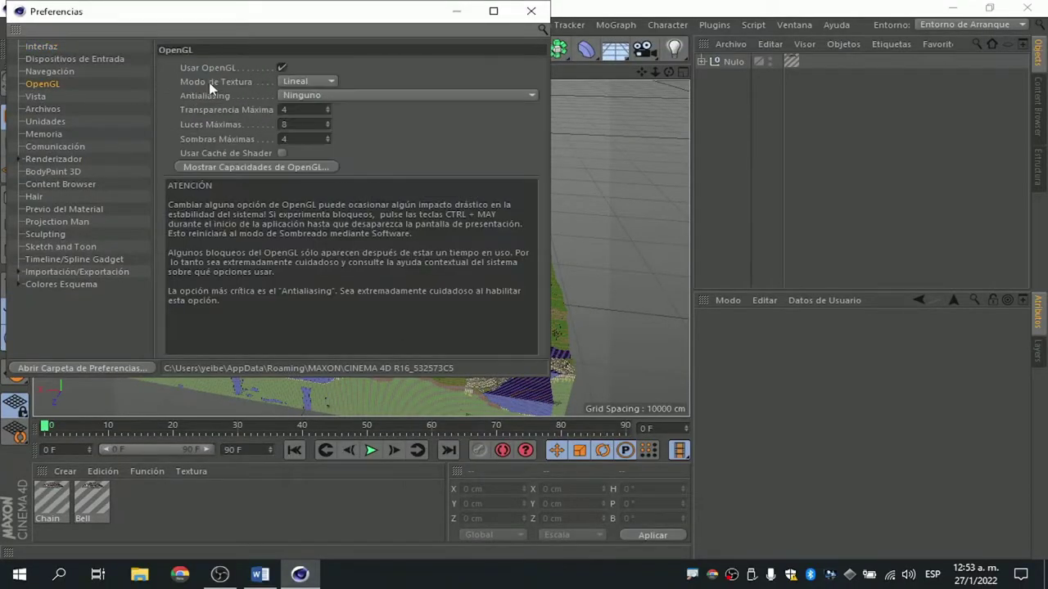
# Untick Usar OpenGL, close Preferencias and orbit the terrain to test navigation.
pyautogui.click(281, 67)
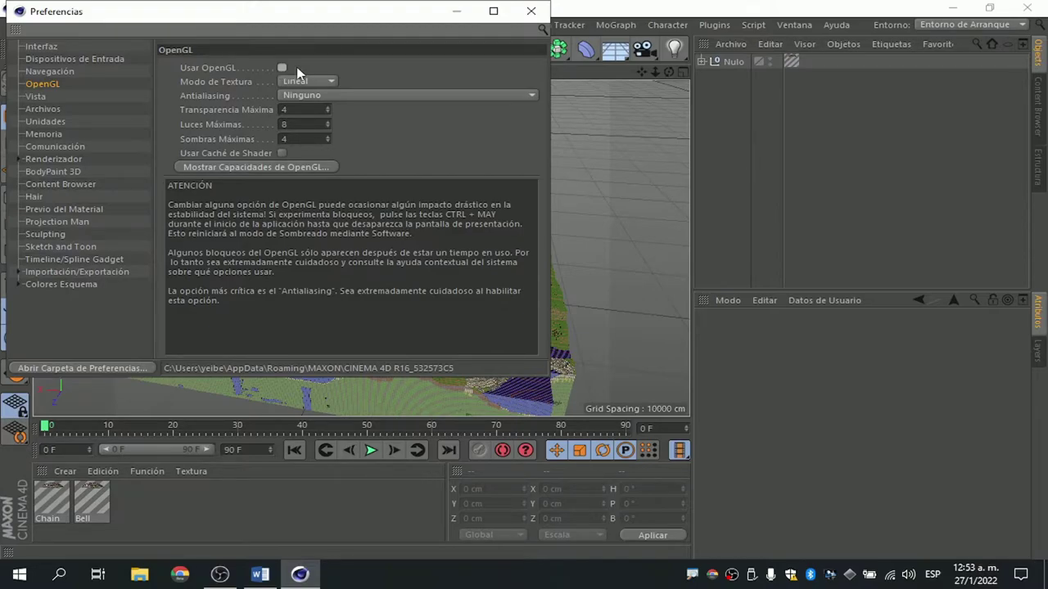
pyautogui.click(529, 20)
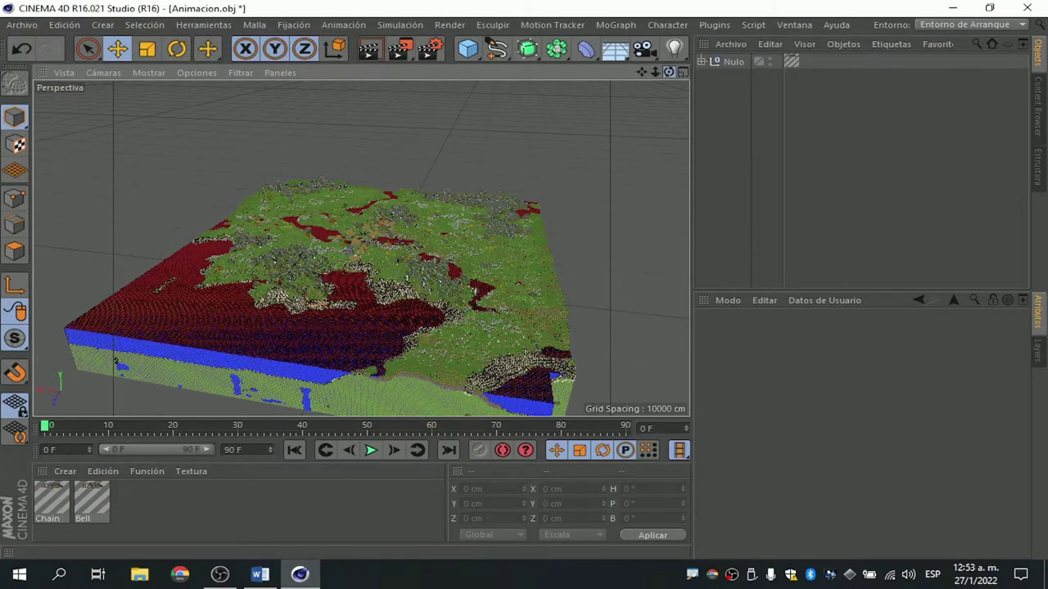
pyautogui.moveTo(668, 72); pyautogui.dragTo(669, 98)
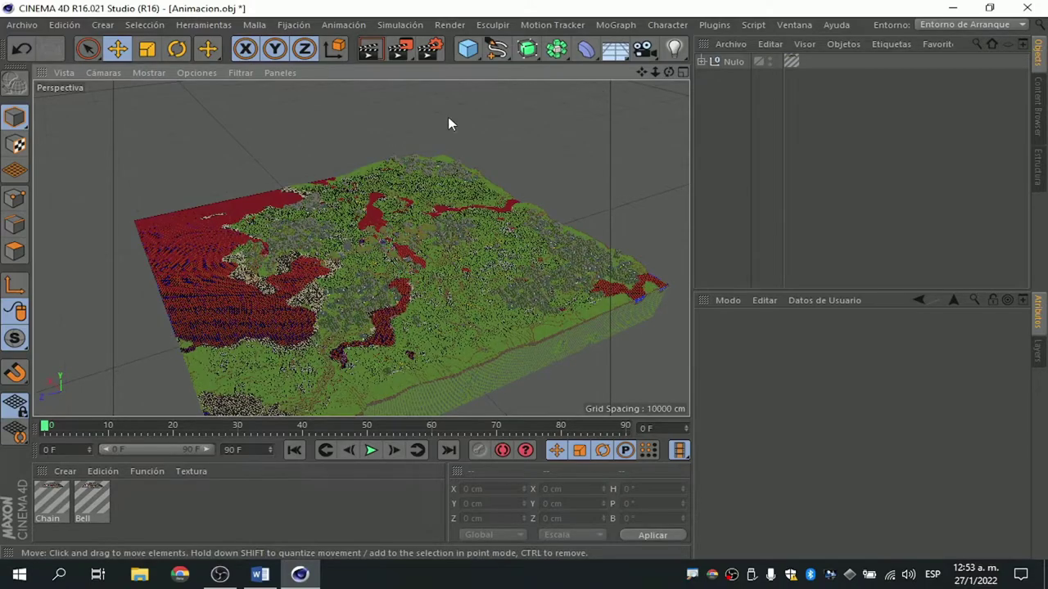
# Re-enable Usar OpenGL in Preferencias, close it, and orbit to check smoothness.
pyautogui.click(64, 25)
pyautogui.click(83, 259)
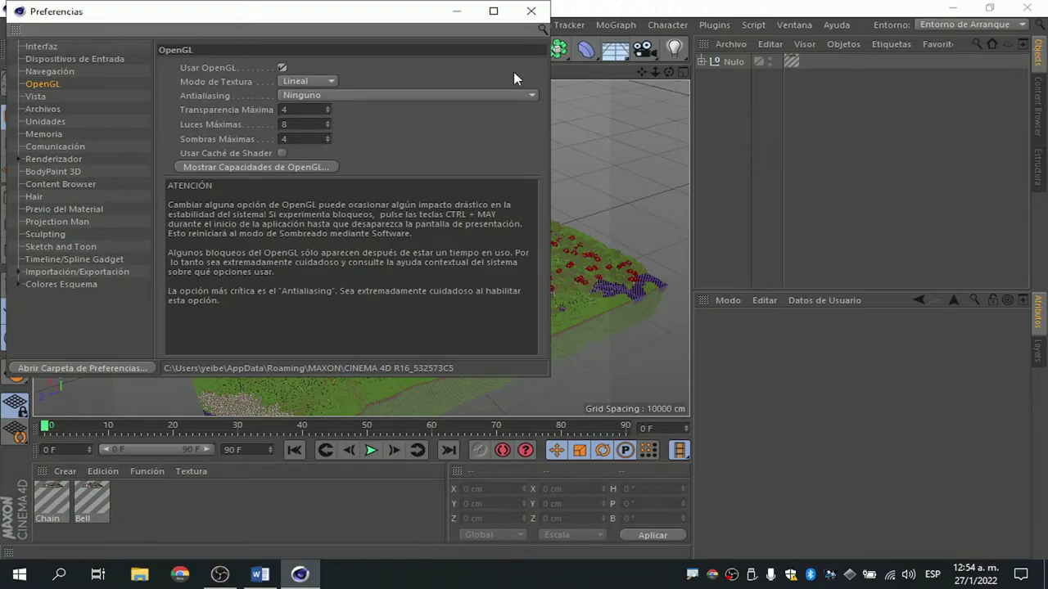
pyautogui.click(531, 10)
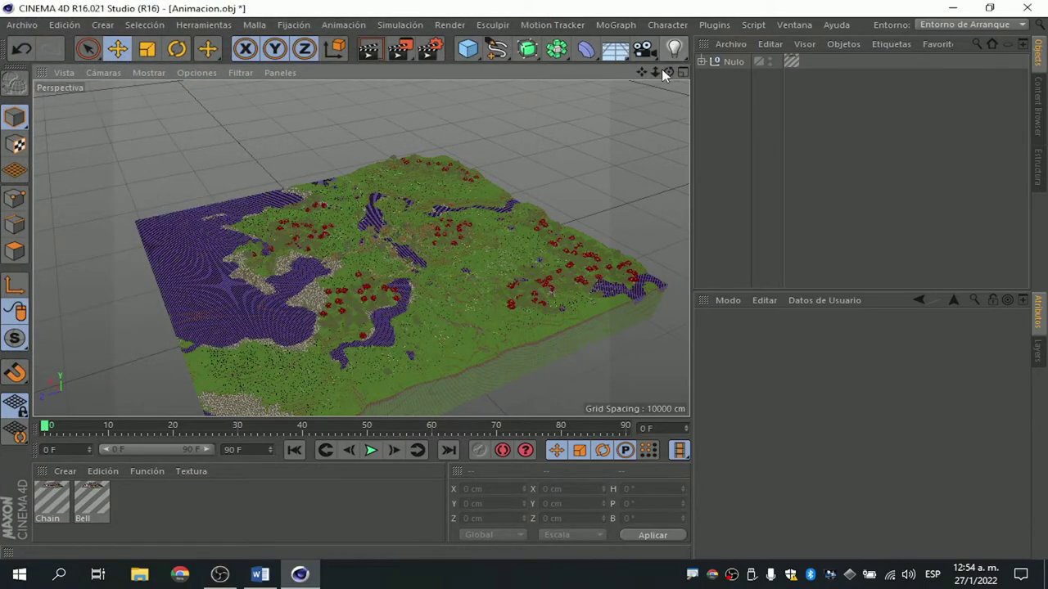
pyautogui.moveTo(669, 72); pyautogui.dragTo(622, 74)
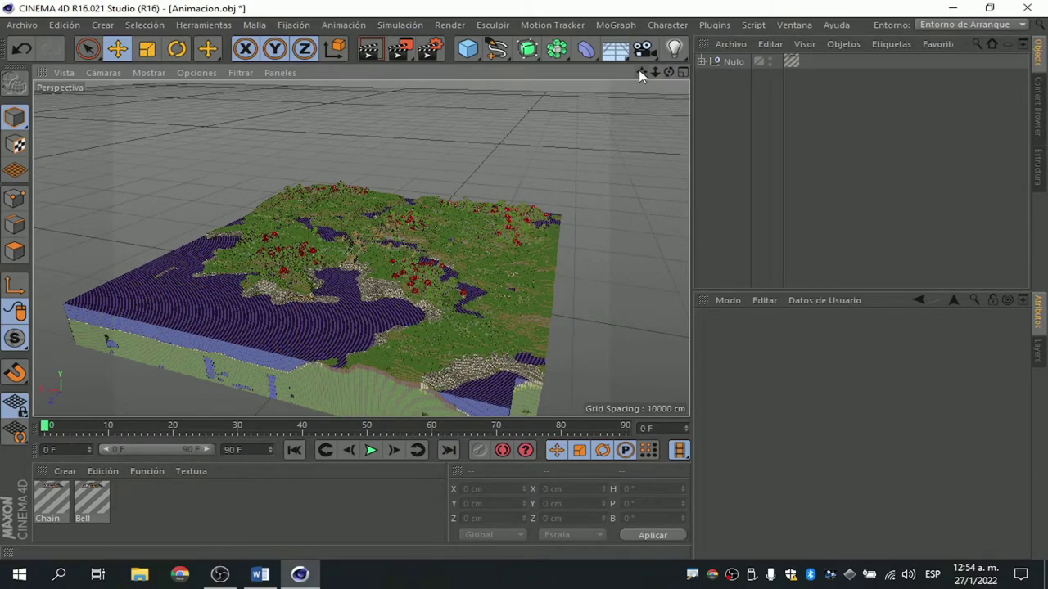
# Open and close Preferencias, pan the terrain, then reopen Preferencias with Ctrl+E.
pyautogui.click(64, 25)
pyautogui.click(92, 215)
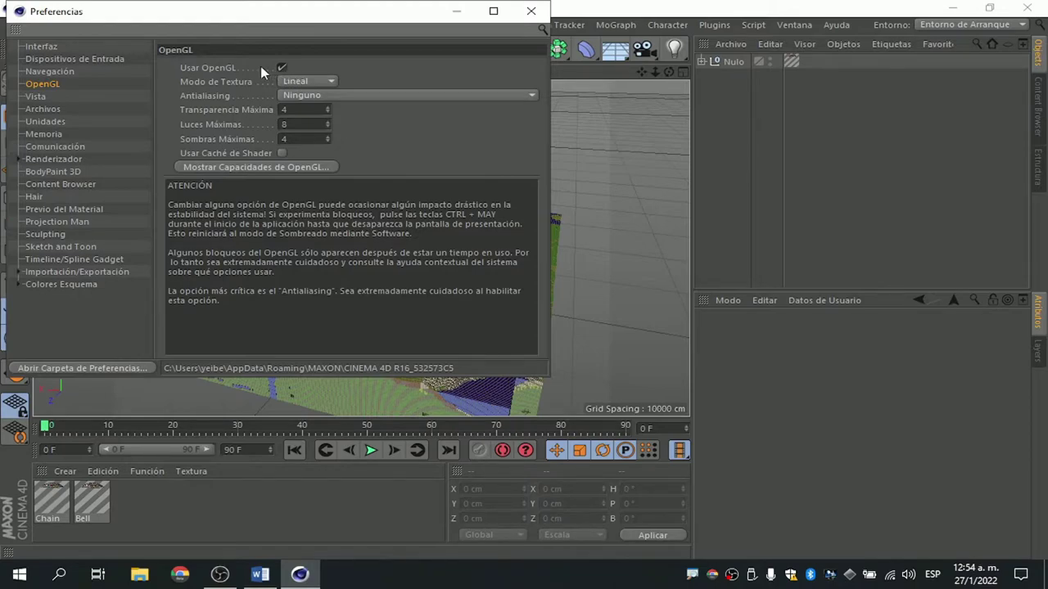
pyautogui.click(522, 18)
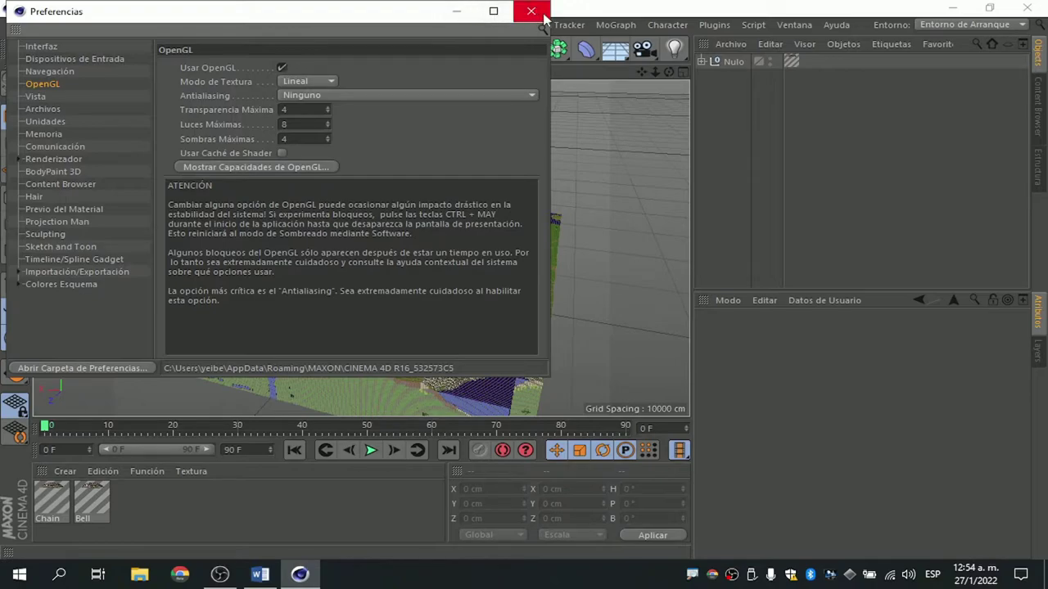
pyautogui.moveTo(641, 72); pyautogui.dragTo(643, 75)
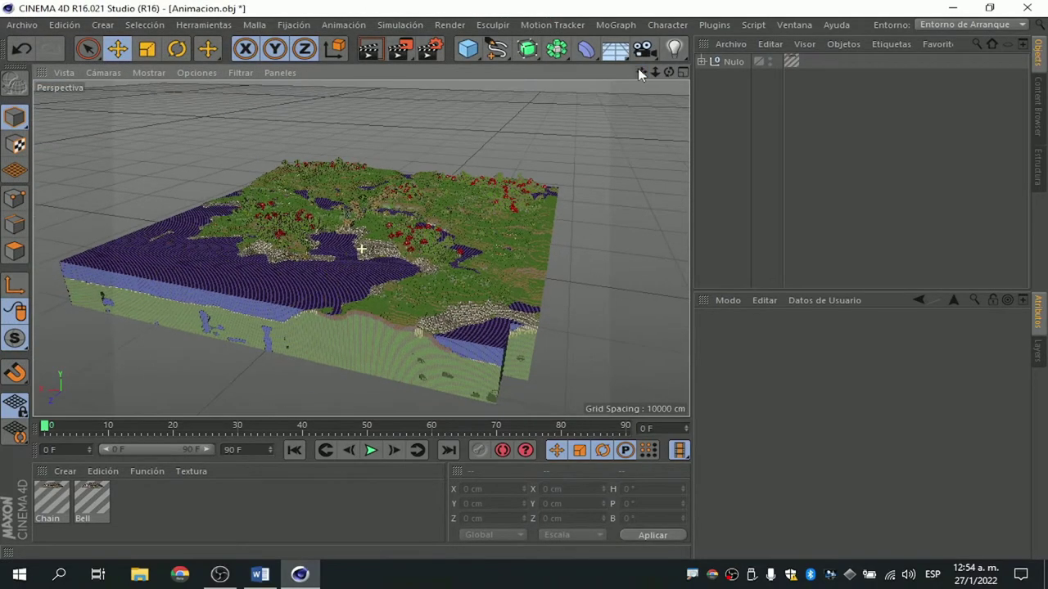
pyautogui.hotkey('ctrl', 'e')
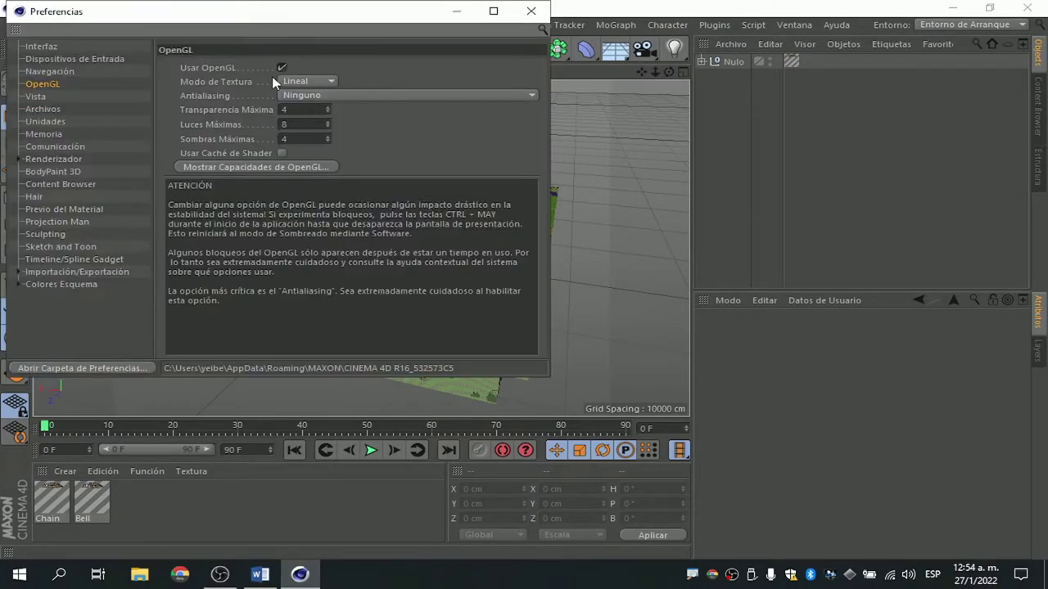
# Inspect the Mostrar Capacidades de OpenGL list, then close it and Preferencias.
pyautogui.click(234, 169)
pyautogui.moveTo(273, 19); pyautogui.dragTo(338, 28)
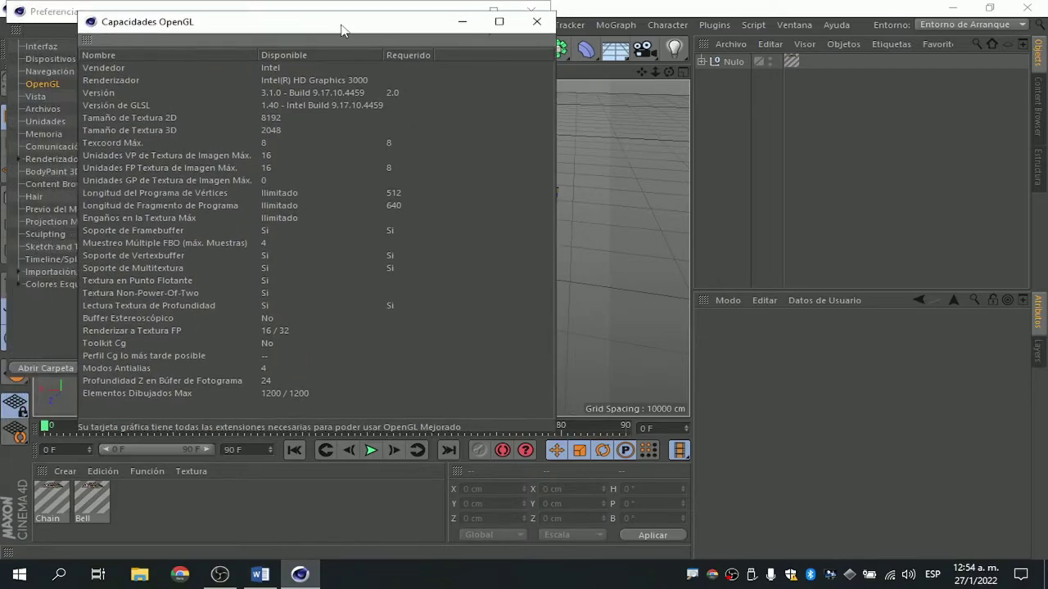
pyautogui.click(535, 24)
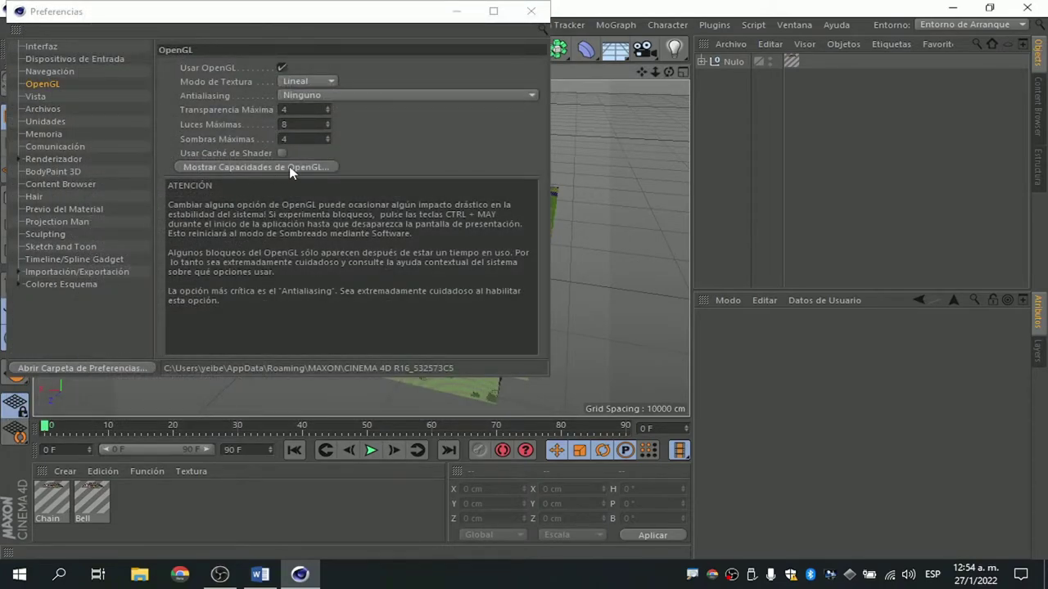
pyautogui.click(318, 168)
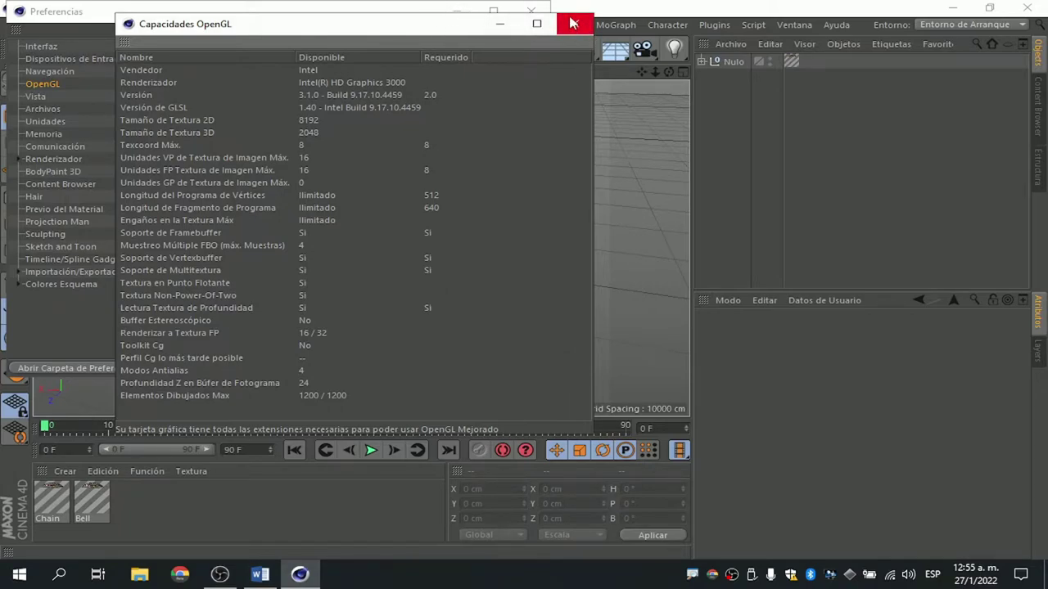
pyautogui.click(578, 28)
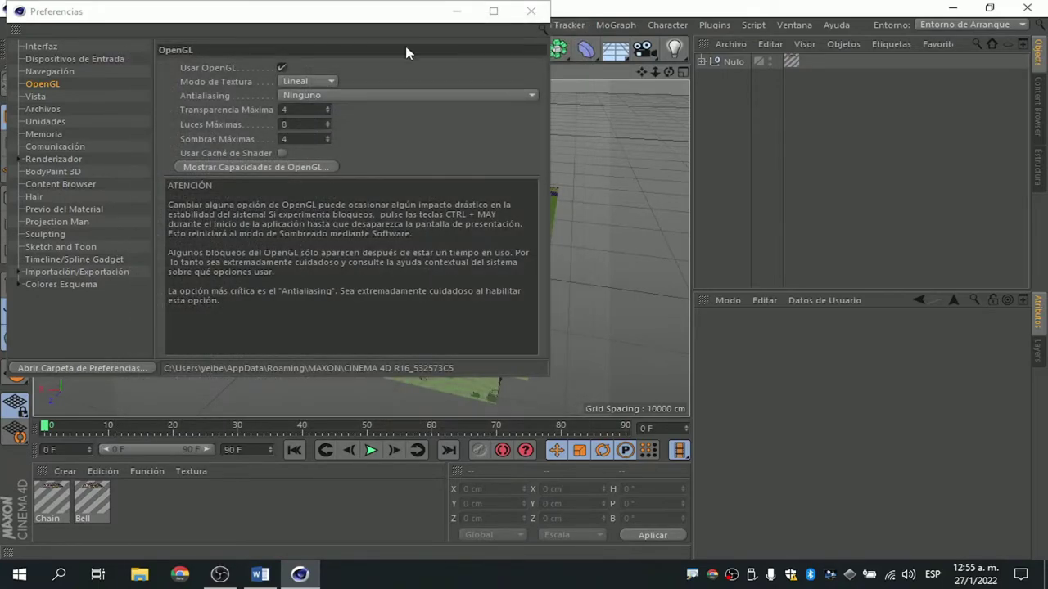
pyautogui.click(530, 12)
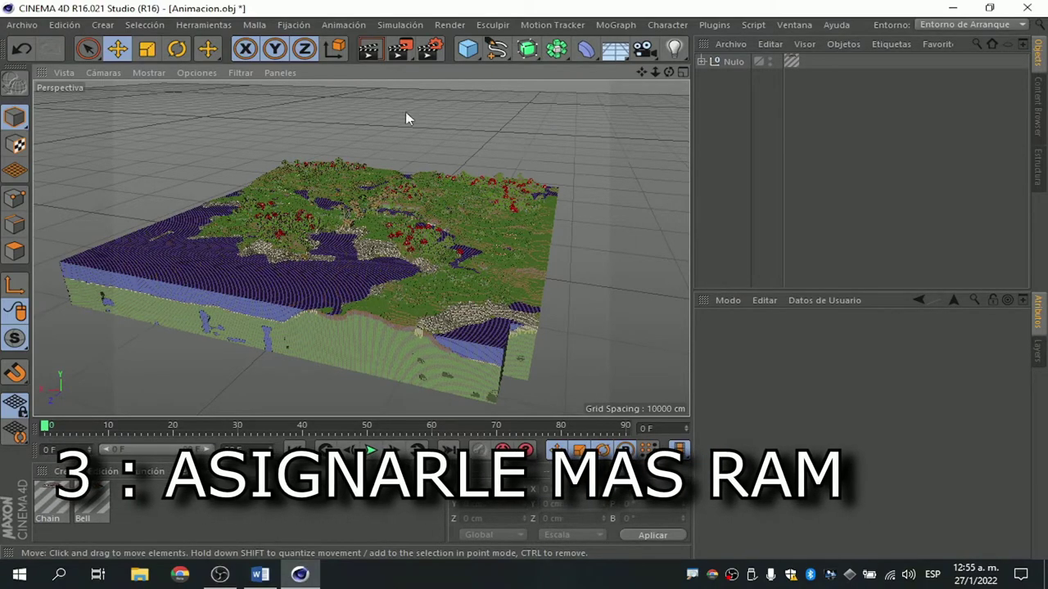
pyautogui.click(62, 24)
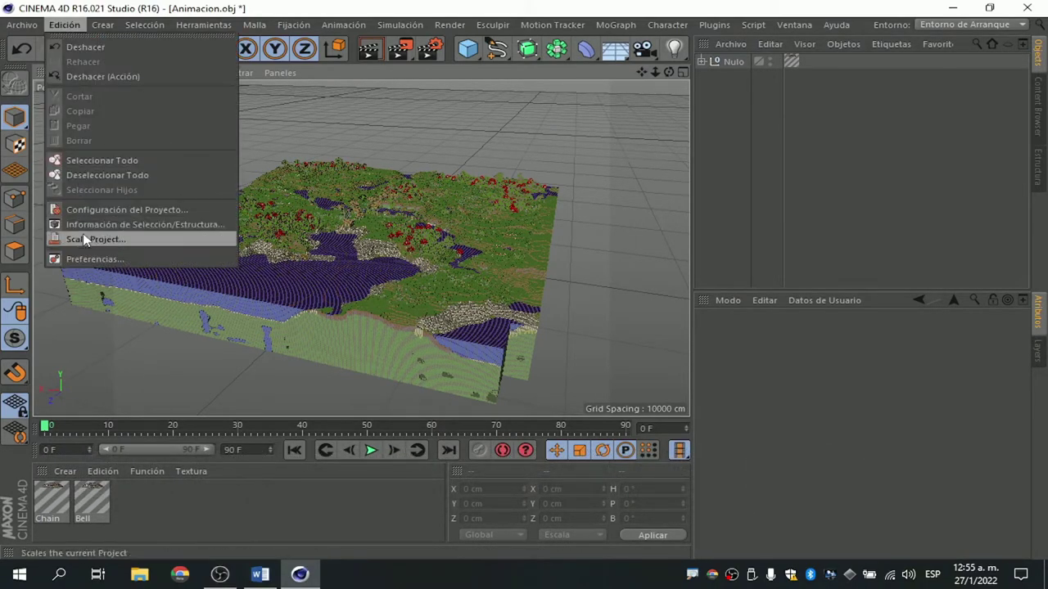
pyautogui.click(90, 259)
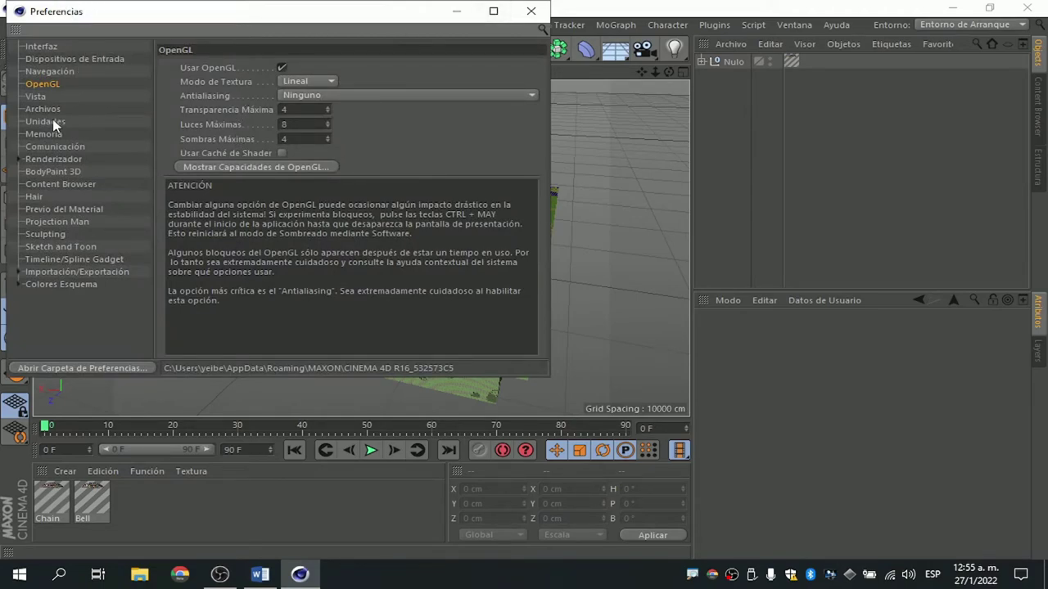
pyautogui.click(38, 133)
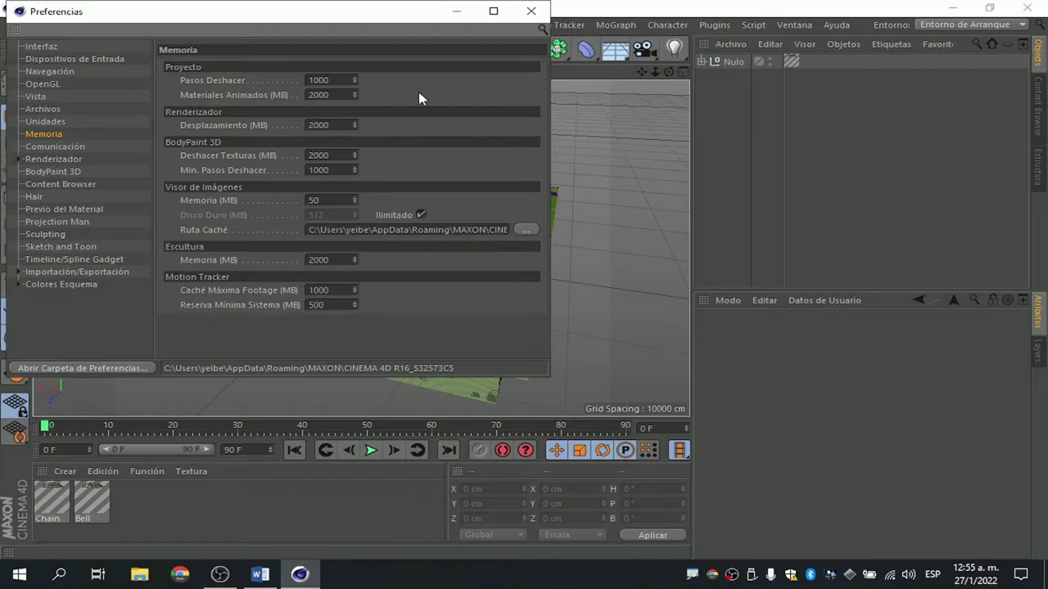
pyautogui.click(317, 95)
pyautogui.click(403, 95)
pyautogui.moveTo(322, 126); pyautogui.dragTo(287, 129)
pyautogui.click(413, 91)
pyautogui.press('Tab')
pyautogui.moveTo(338, 94)
pyautogui.mouseDown()
pyautogui.moveTo(311, 95)
pyautogui.moveTo(297, 126)
pyautogui.mouseUp()
pyautogui.click(539, 18)
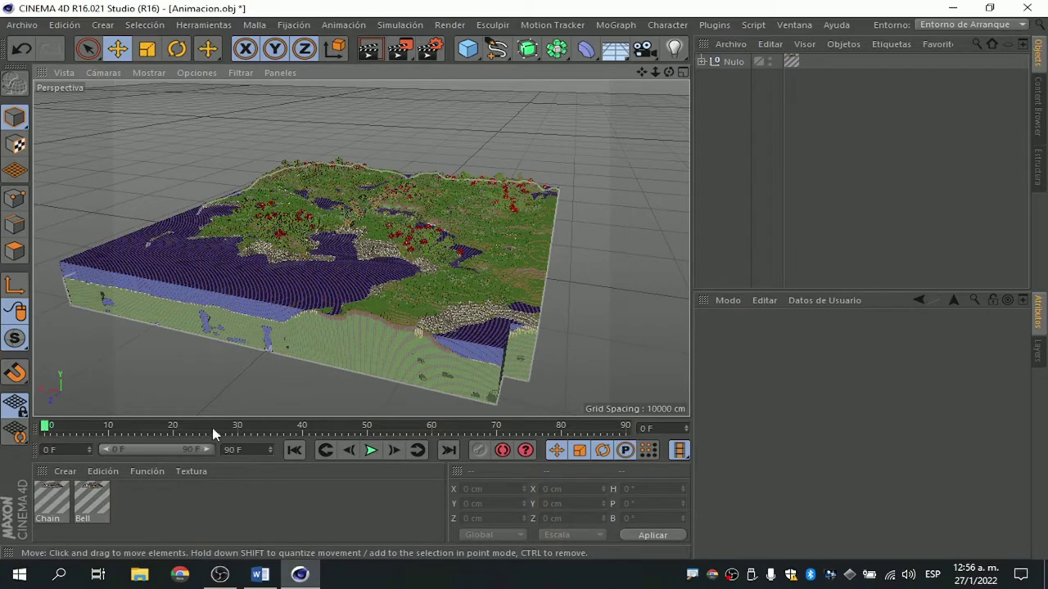
pyautogui.click(285, 373)
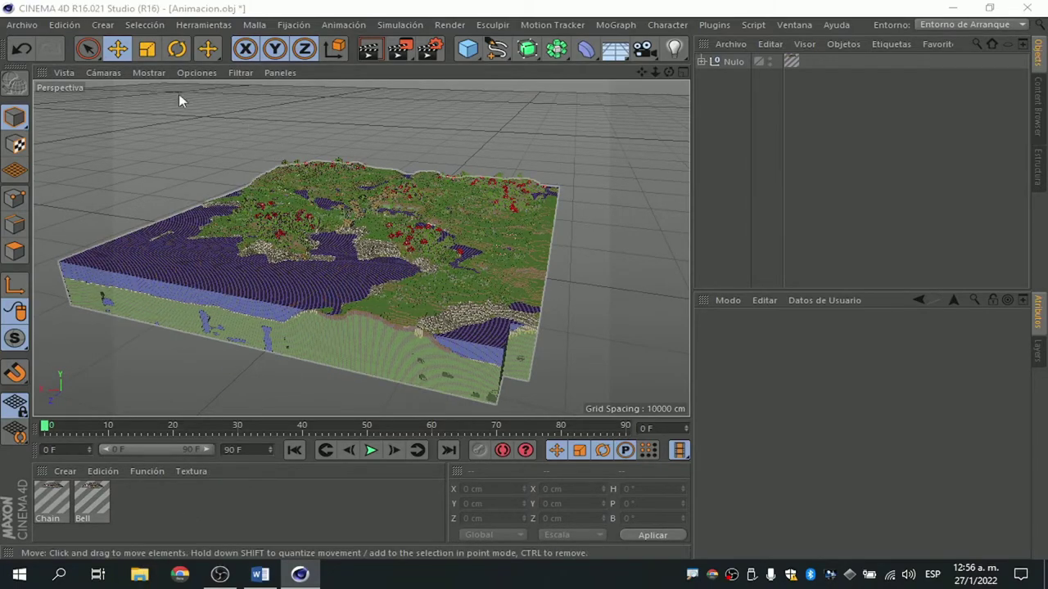
# Open the computer's system properties from Este equipo in File Explorer.
pyautogui.click(139, 573)
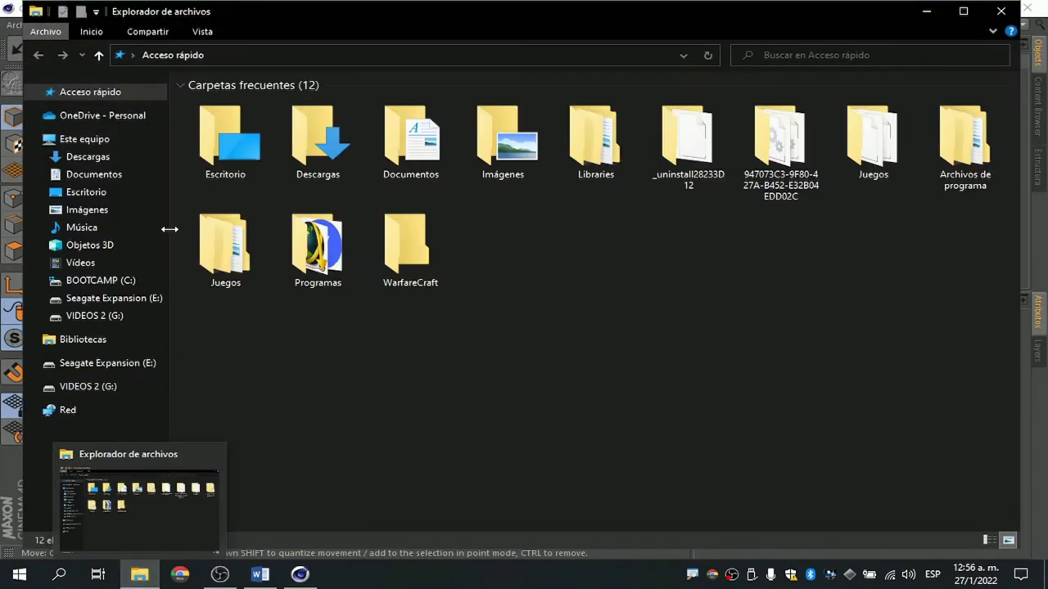
pyautogui.rightClick(100, 140)
pyautogui.click(167, 331)
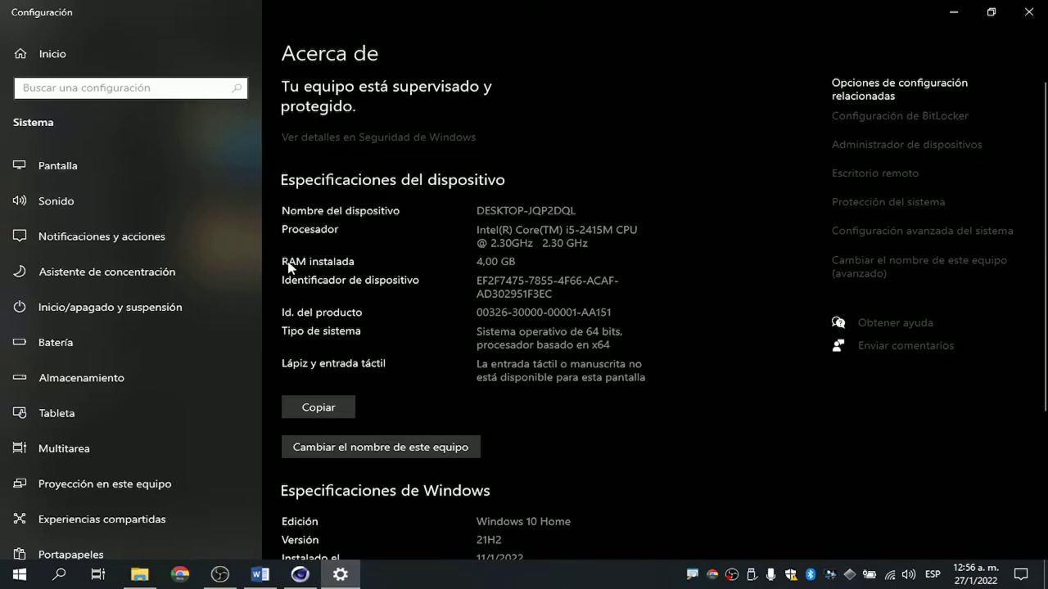
# Highlight the 4,00 GB RAM and i5-2415M processor, then close Settings and File Explorer.
pyautogui.moveTo(476, 261); pyautogui.dragTo(512, 261)
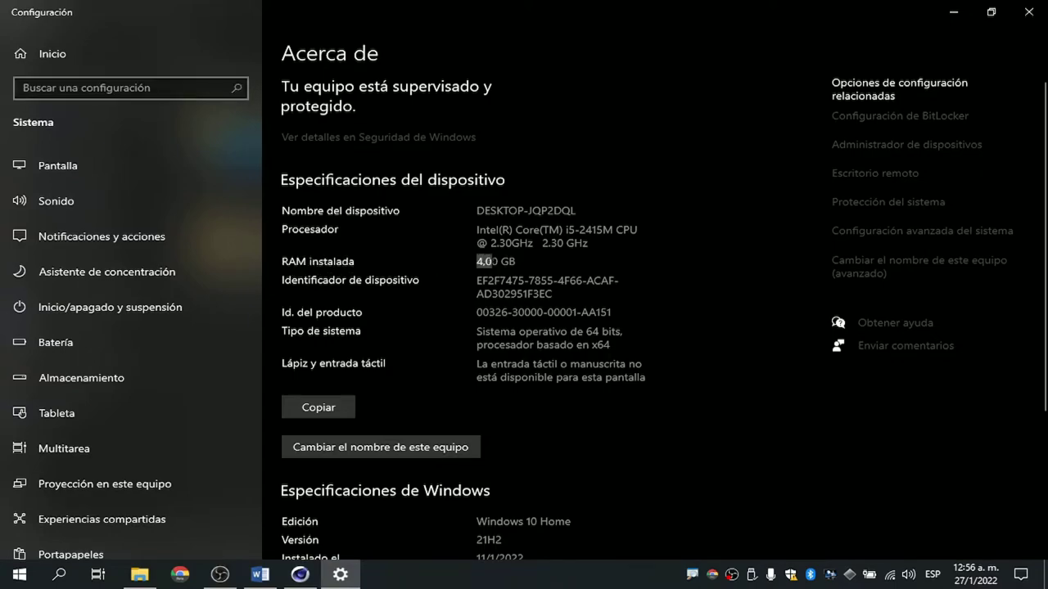
pyautogui.click(471, 265)
pyautogui.moveTo(477, 230); pyautogui.dragTo(613, 230)
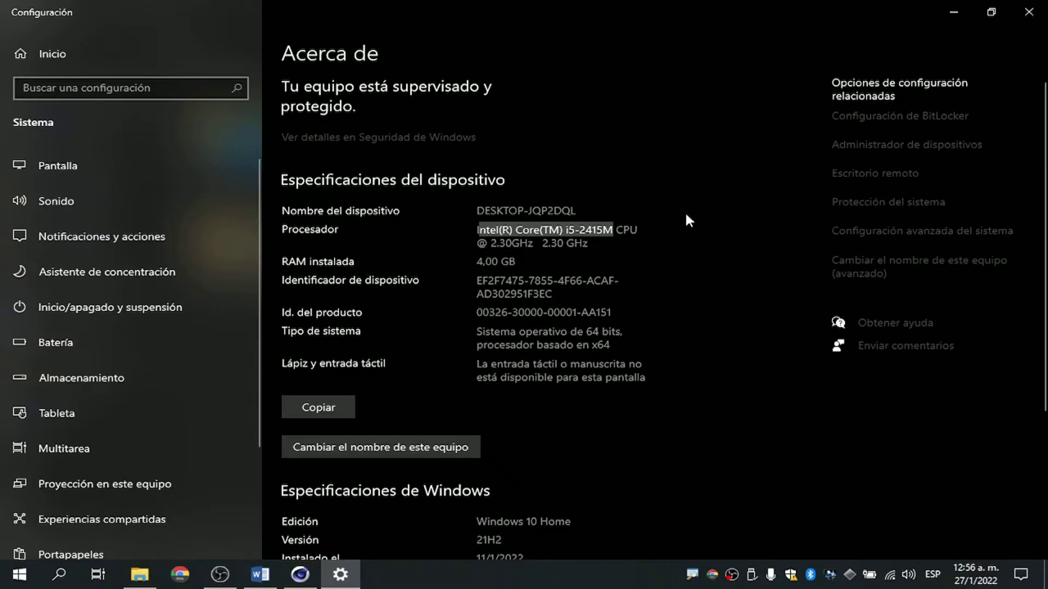
pyautogui.click(662, 215)
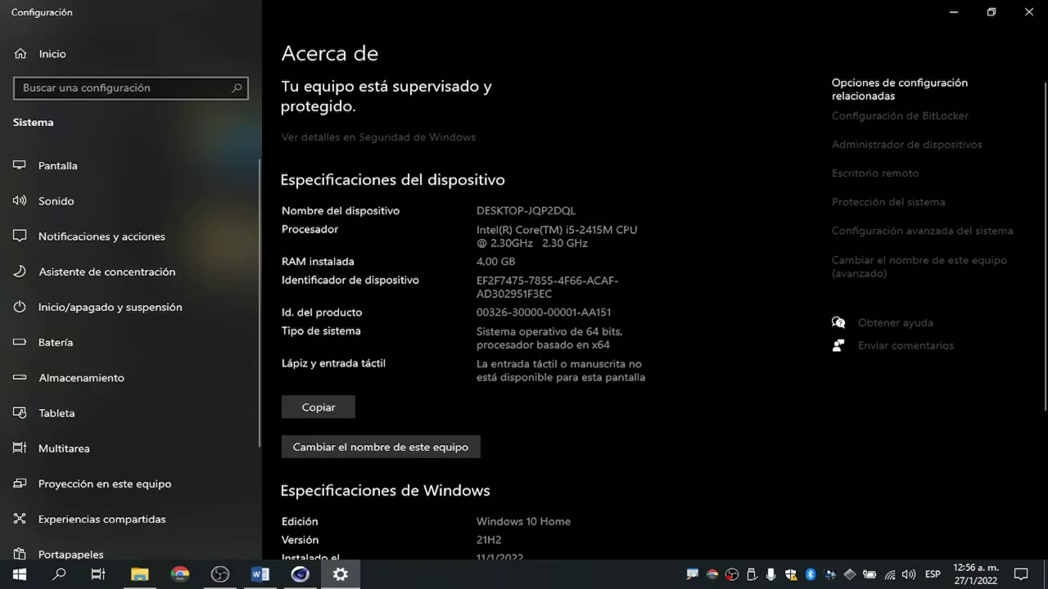
pyautogui.moveTo(579, 230); pyautogui.dragTo(603, 230)
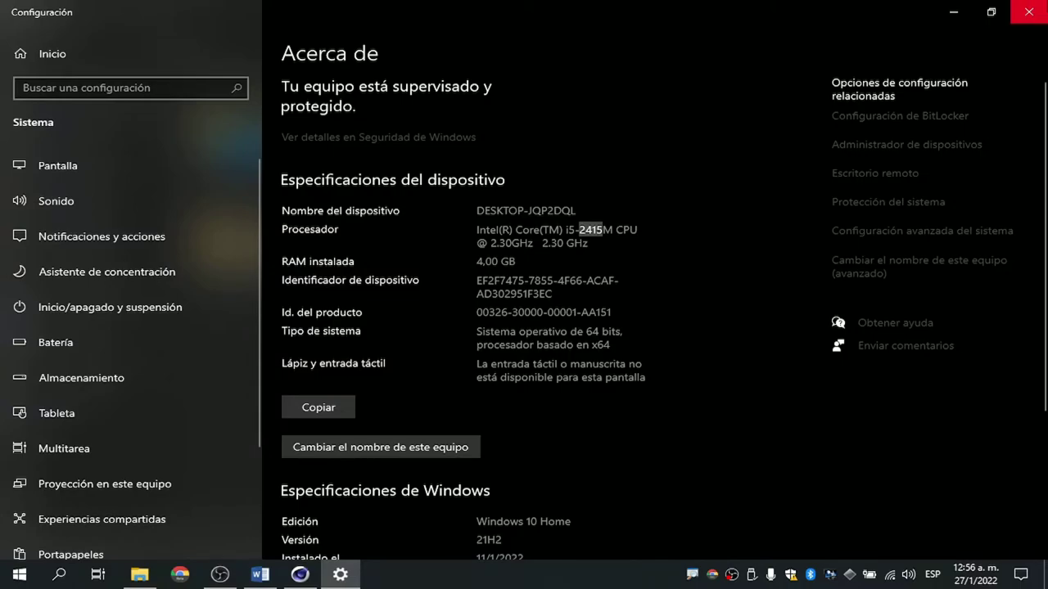
pyautogui.click(1030, 10)
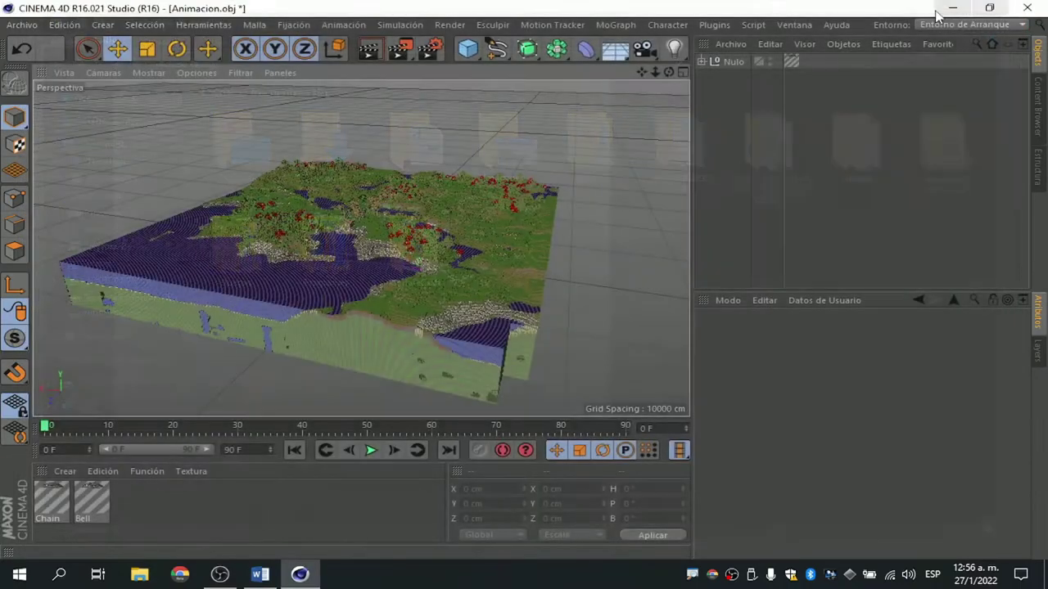
pyautogui.click(1000, 11)
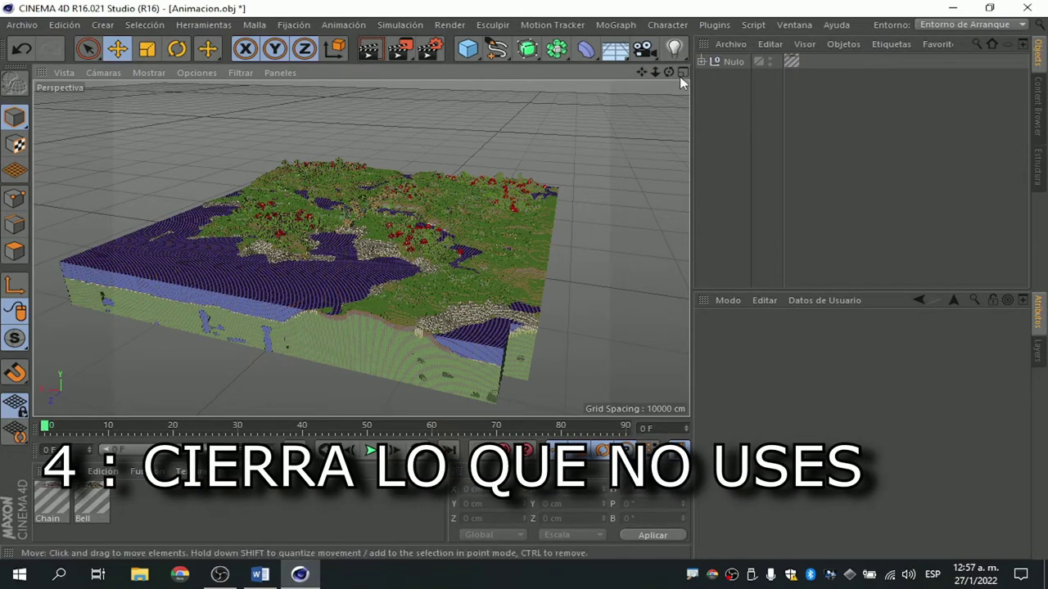
# Orbit the Perspective viewport to view the textured terrain from other angles.
pyautogui.moveTo(669, 73); pyautogui.dragTo(669, 75)
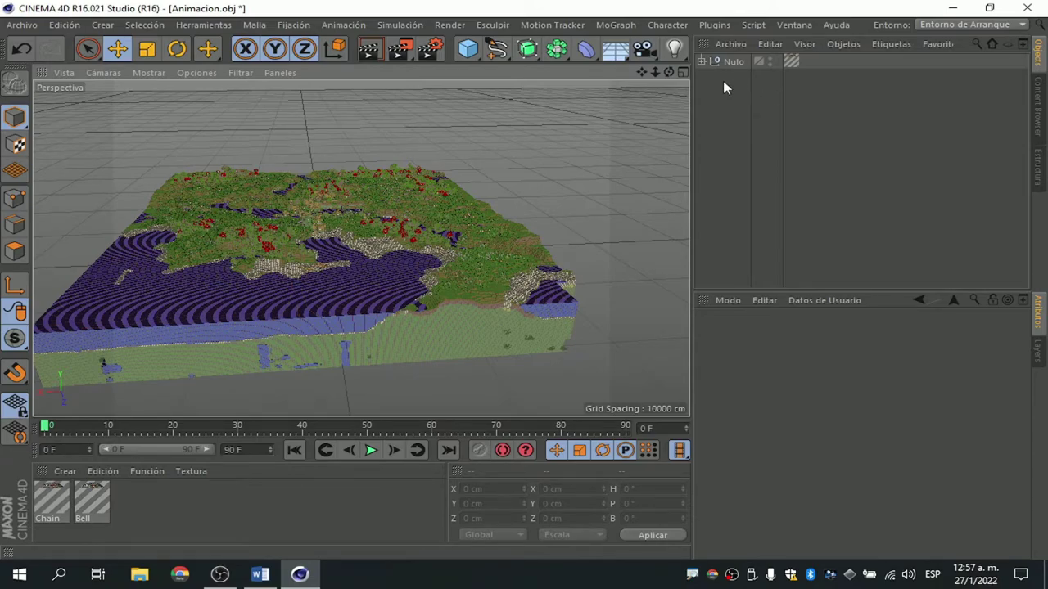
pyautogui.moveTo(669, 72)
pyautogui.mouseDown()
pyautogui.moveTo(623, 77)
pyautogui.moveTo(669, 74)
pyautogui.mouseUp()
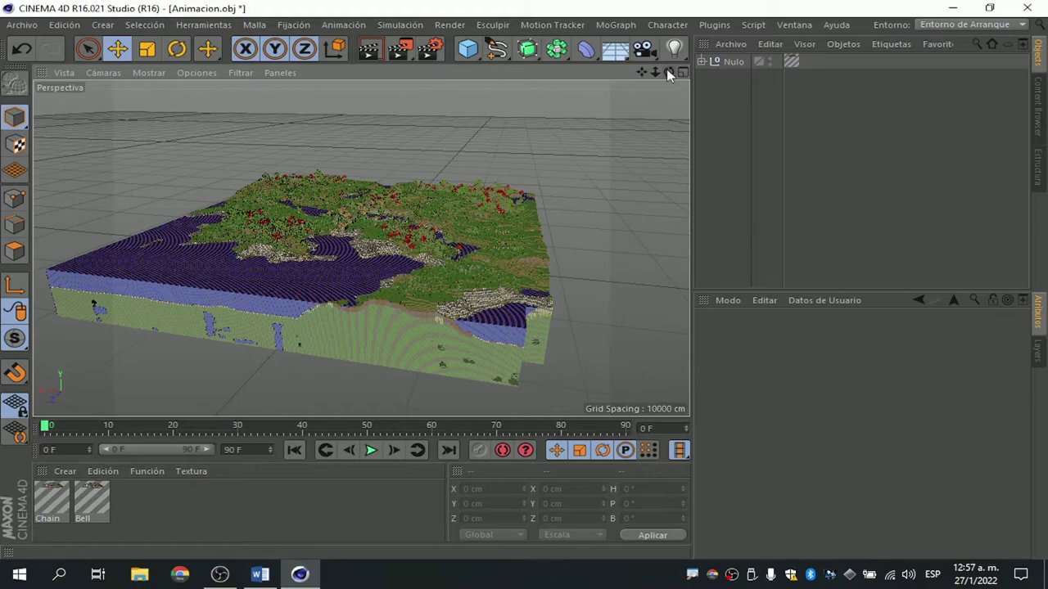
pyautogui.moveTo(669, 74); pyautogui.dragTo(622, 78)
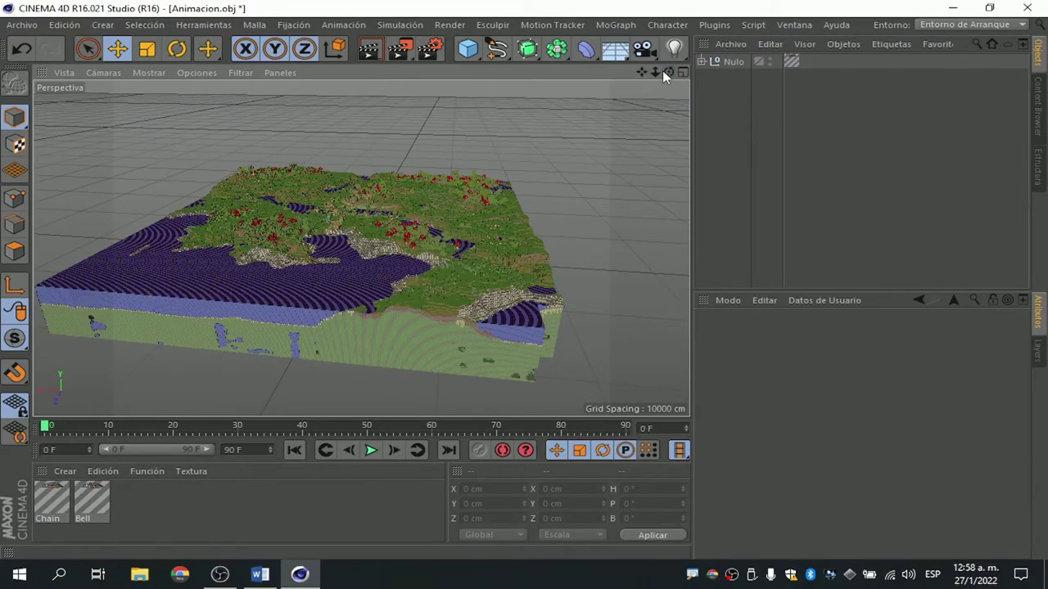
pyautogui.moveTo(664, 75); pyautogui.dragTo(636, 77)
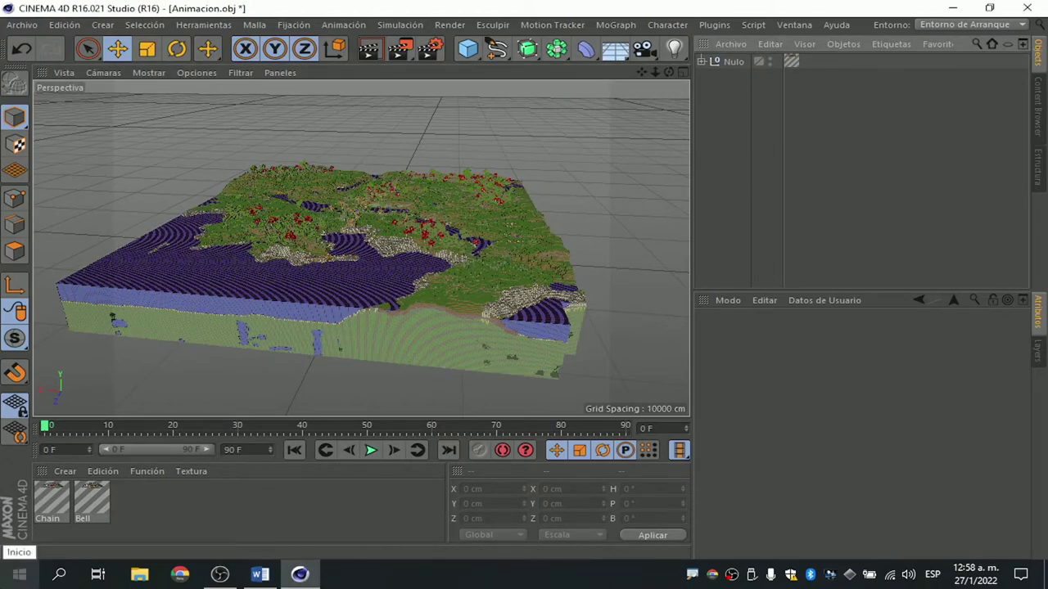
pyautogui.click(20, 573)
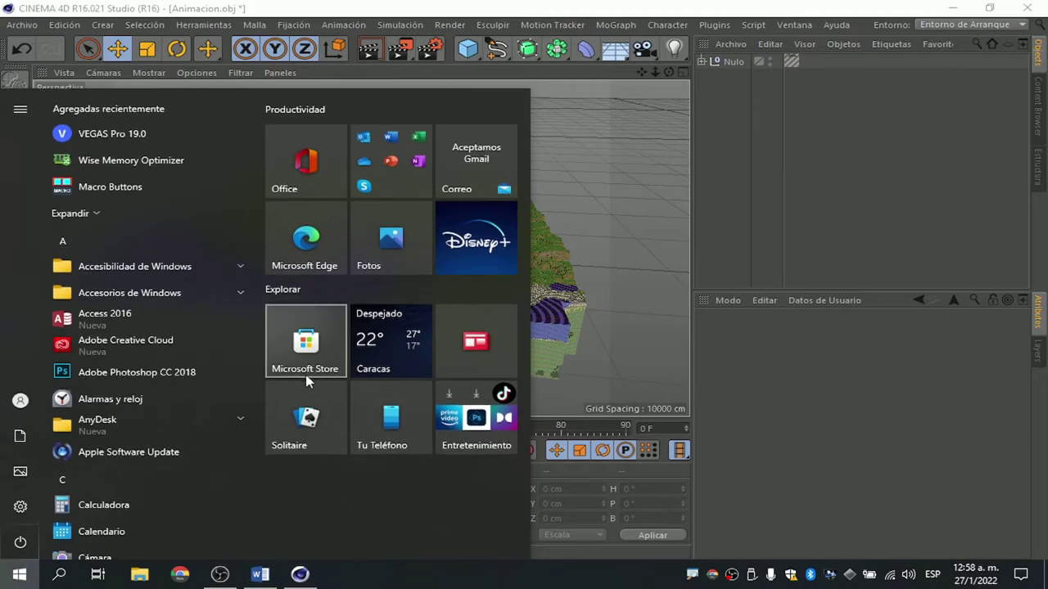
pyautogui.write('admi')
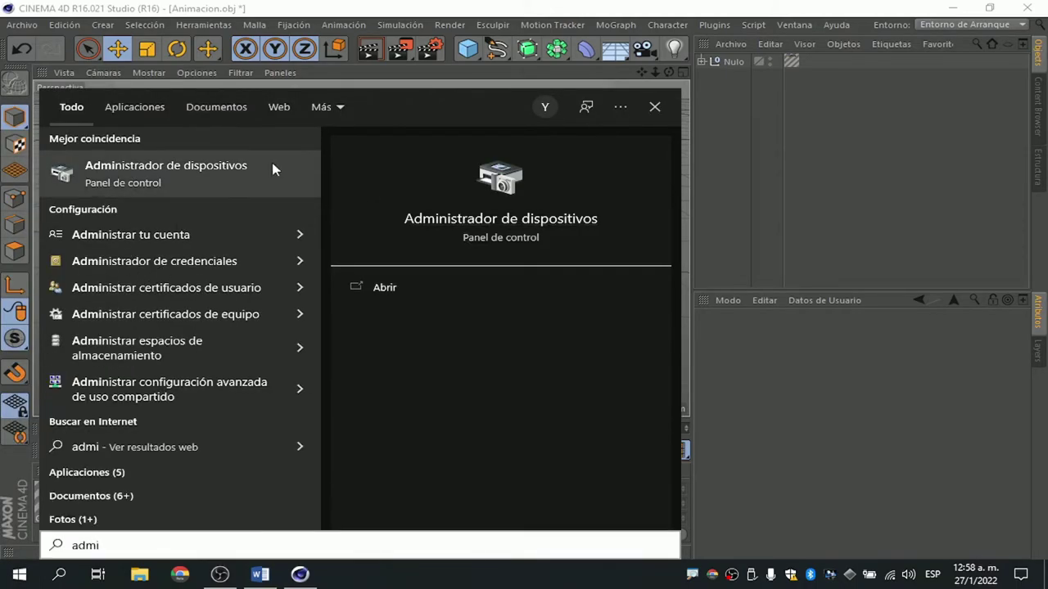
pyautogui.click(161, 187)
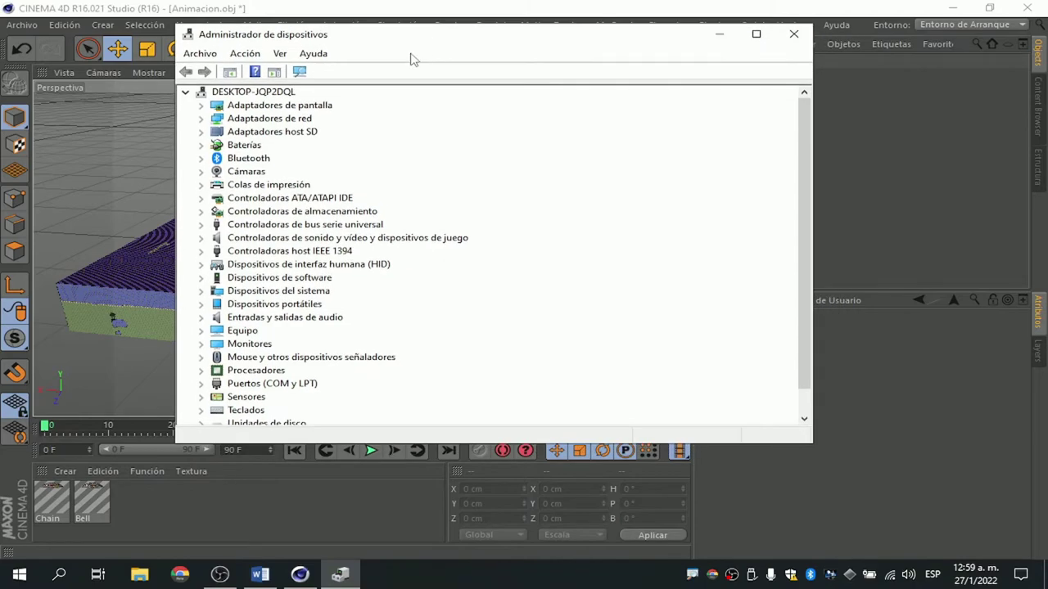
pyautogui.scroll(-1, 279, 258)
pyautogui.scroll(1, 281, 264)
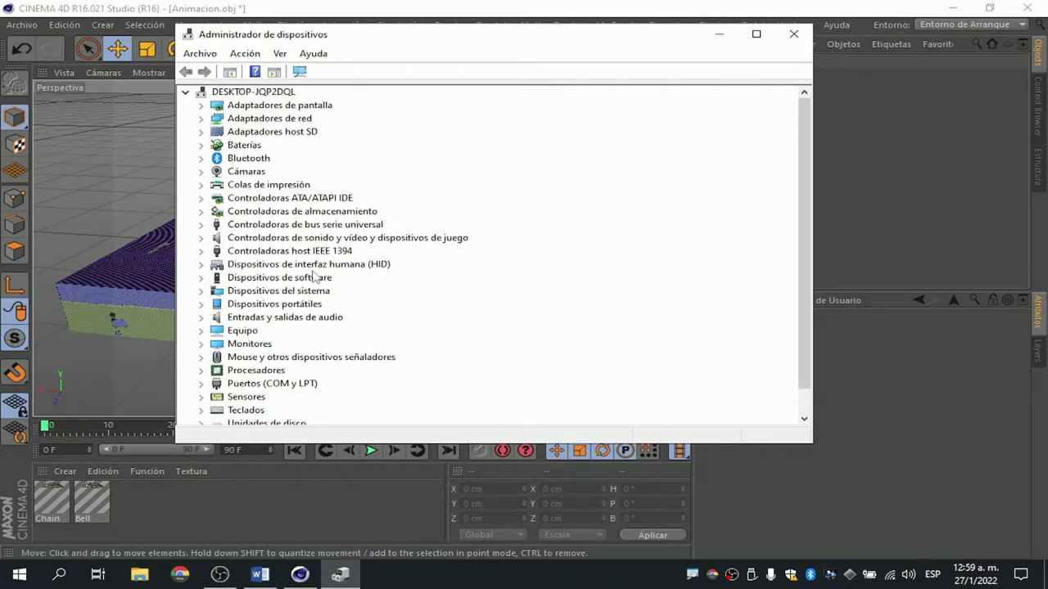
pyautogui.scroll(-1, 455, 248)
pyautogui.scroll(1, 425, 233)
pyautogui.click(201, 105)
pyautogui.click(260, 119)
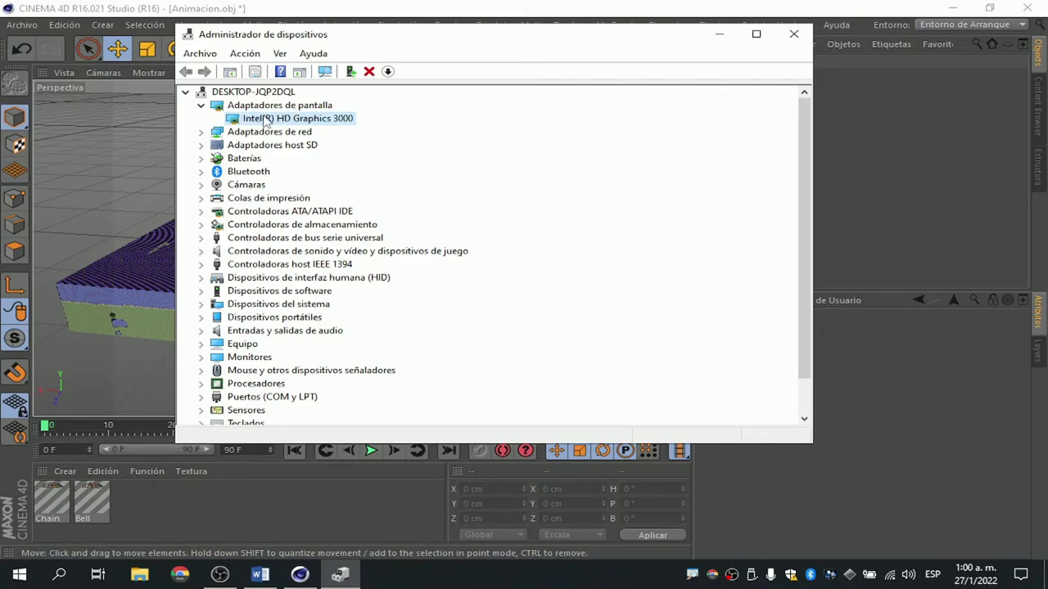
pyautogui.rightClick(265, 121)
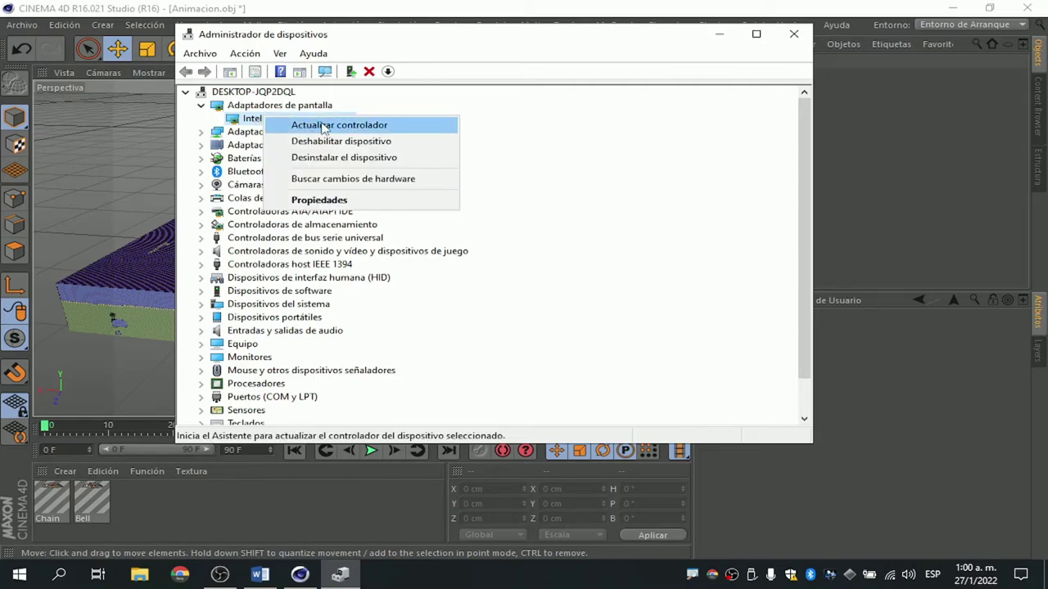
pyautogui.click(500, 133)
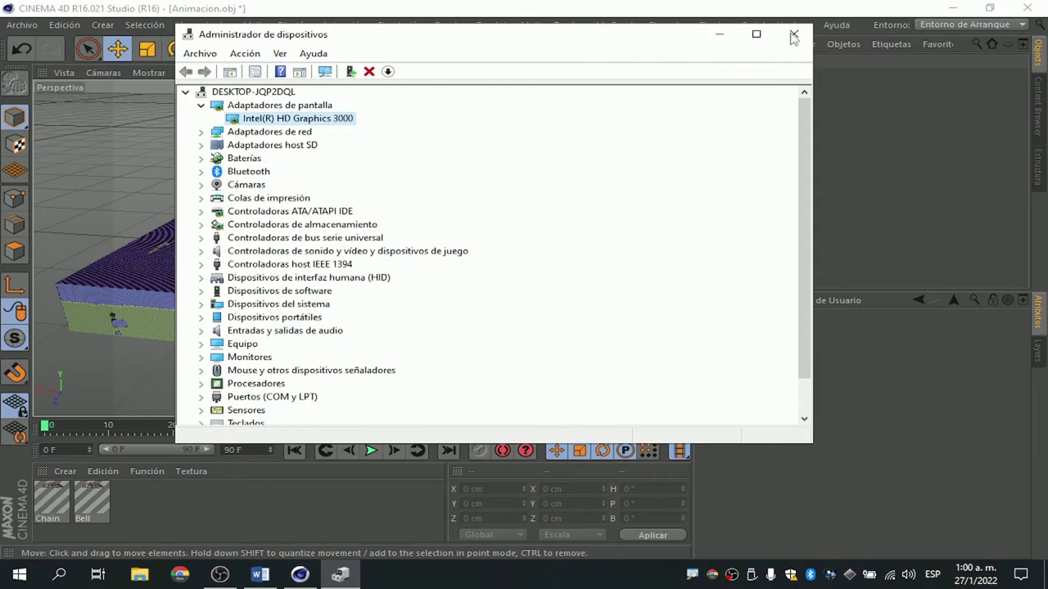
pyautogui.click(795, 35)
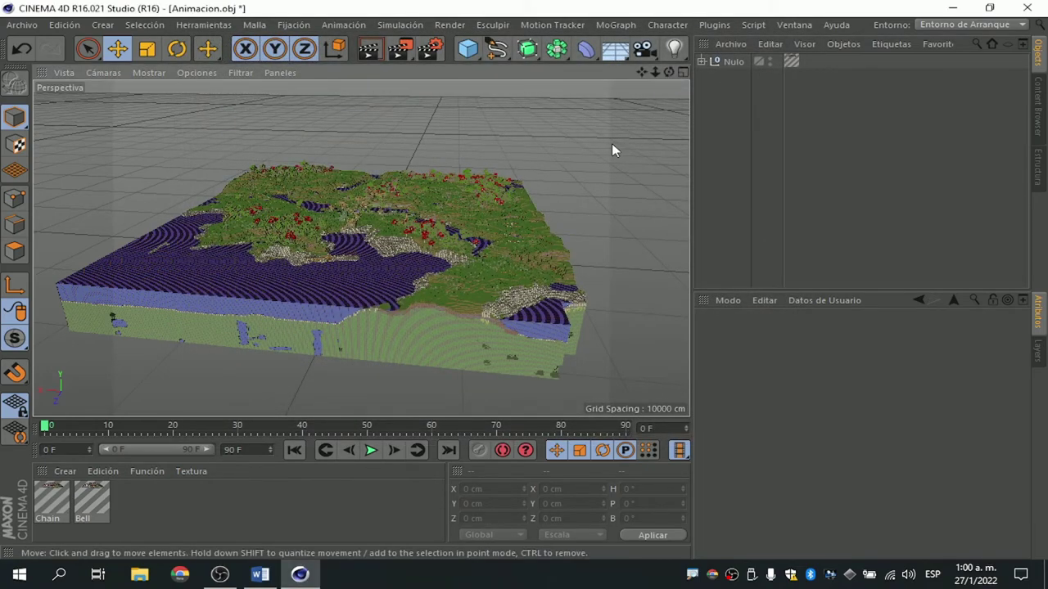
pyautogui.moveTo(668, 71); pyautogui.dragTo(638, 72)
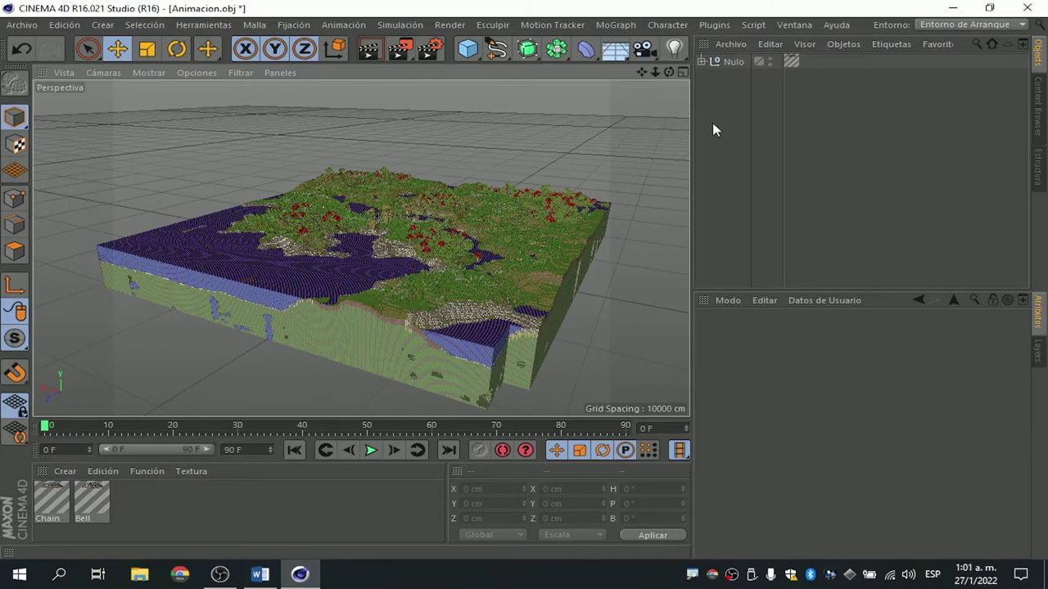
pyautogui.moveTo(669, 72); pyautogui.dragTo(360, 247)
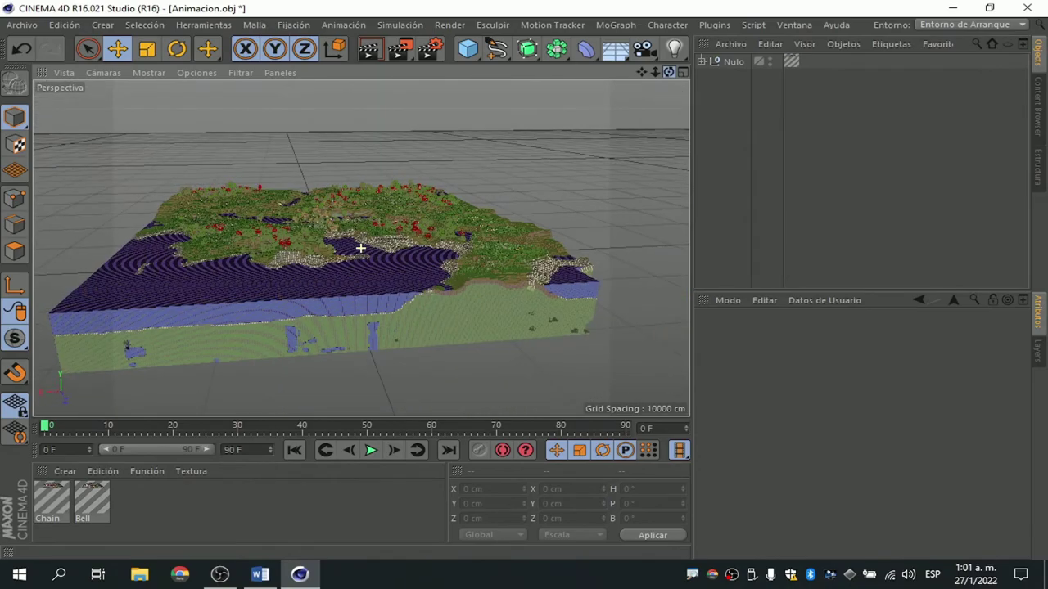
pyautogui.moveTo(360, 247); pyautogui.dragTo(668, 74)
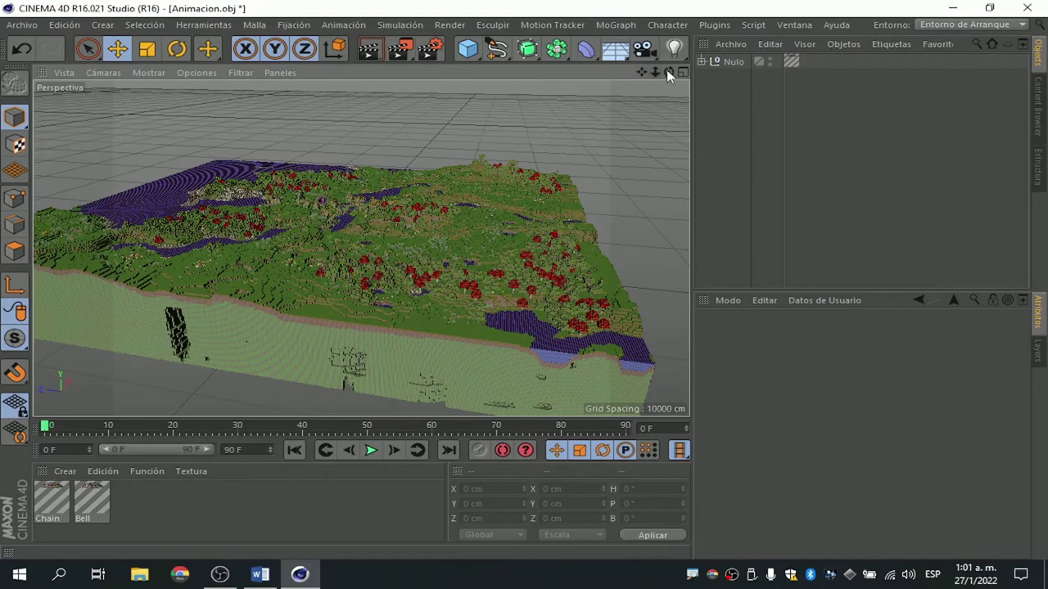
pyautogui.moveTo(668, 74)
pyautogui.mouseDown()
pyautogui.moveTo(648, 75)
pyautogui.moveTo(361, 248)
pyautogui.moveTo(658, 72)
pyautogui.mouseUp()
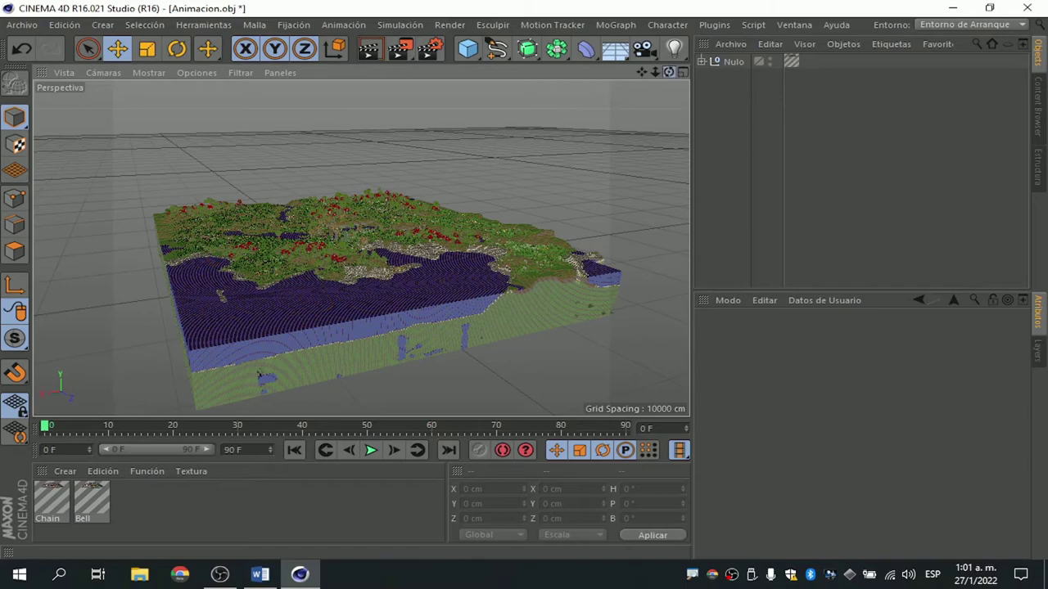
pyautogui.moveTo(668, 72); pyautogui.dragTo(669, 73)
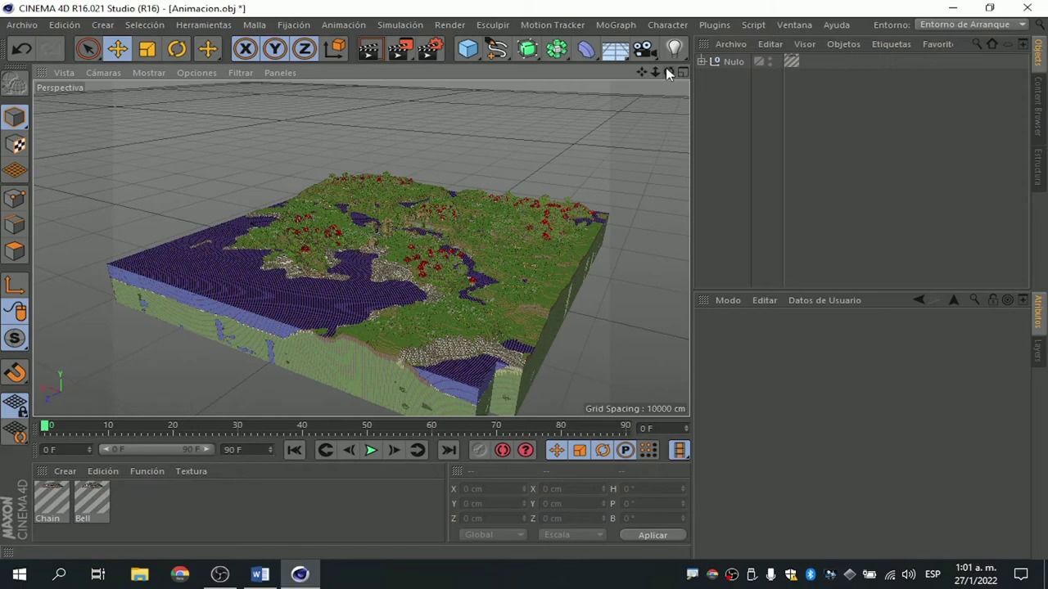
pyautogui.moveTo(641, 72); pyautogui.dragTo(640, 74)
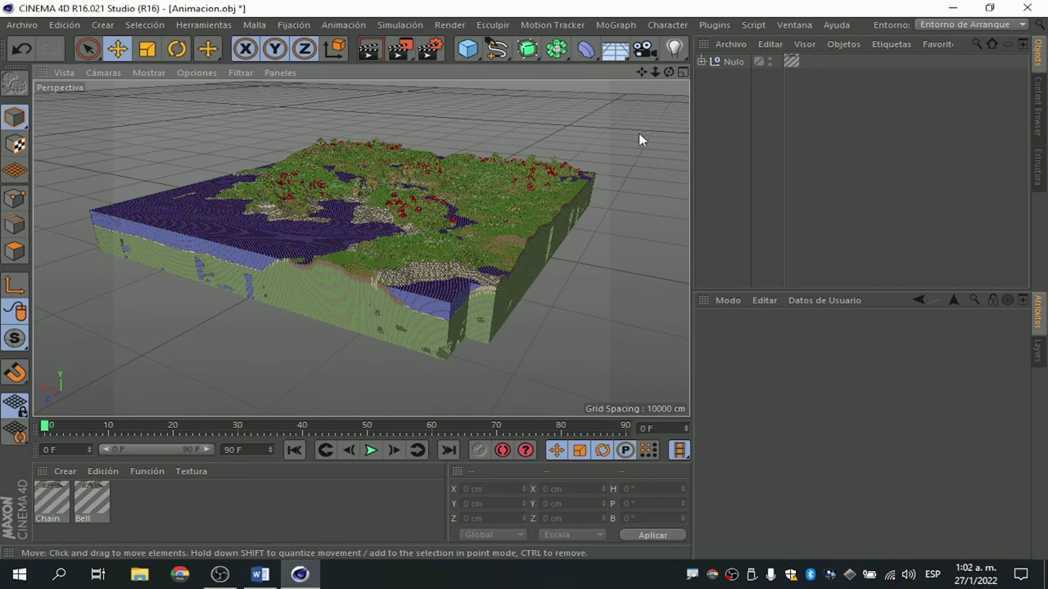
pyautogui.moveTo(668, 72); pyautogui.dragTo(666, 74)
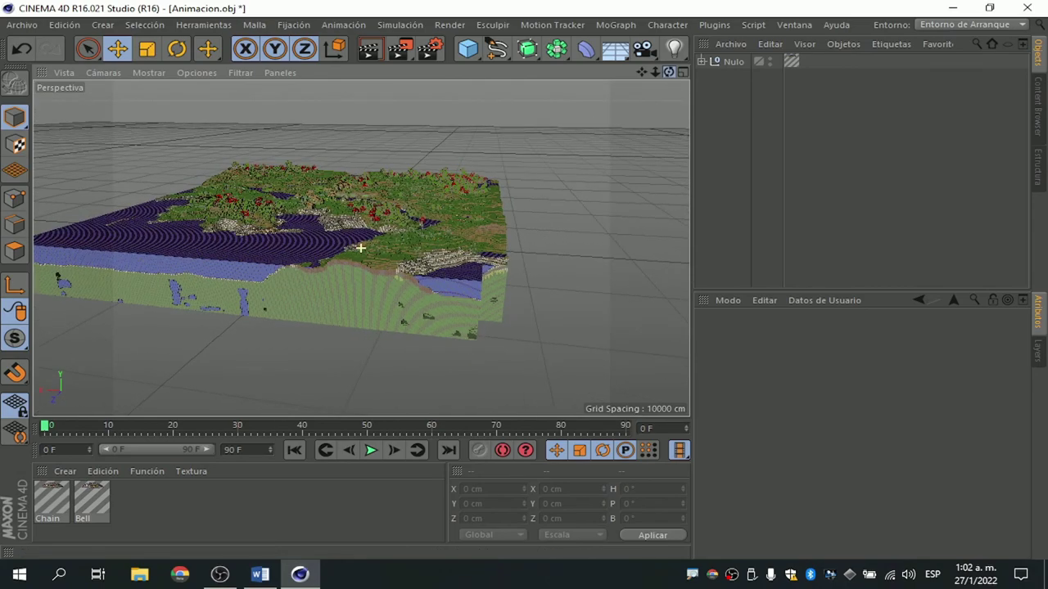